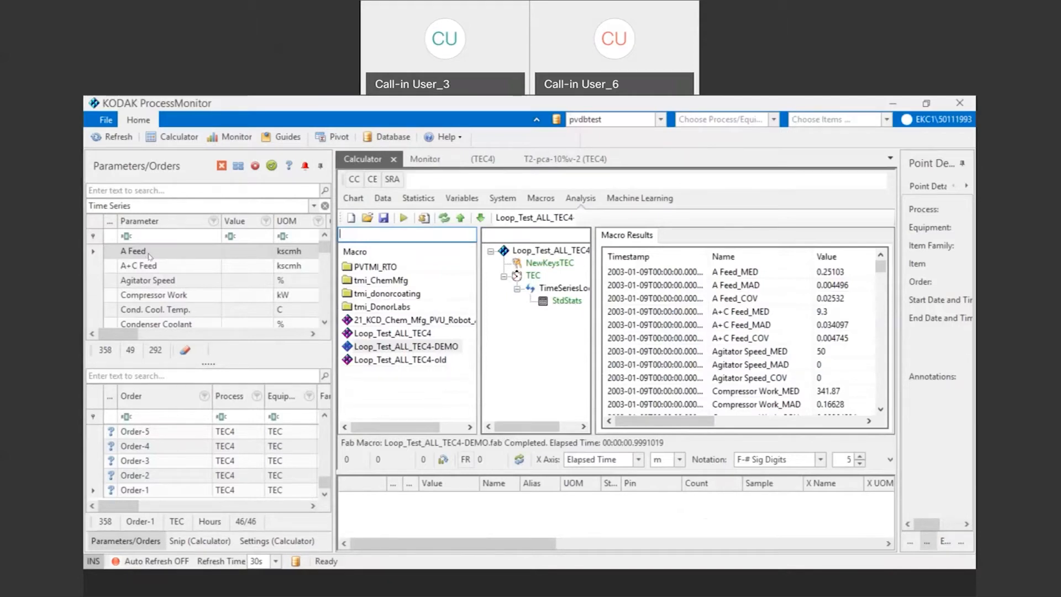
Step: Load the A Feed time series into the calculator and look through the available parameters and orders
double_click(151, 252)
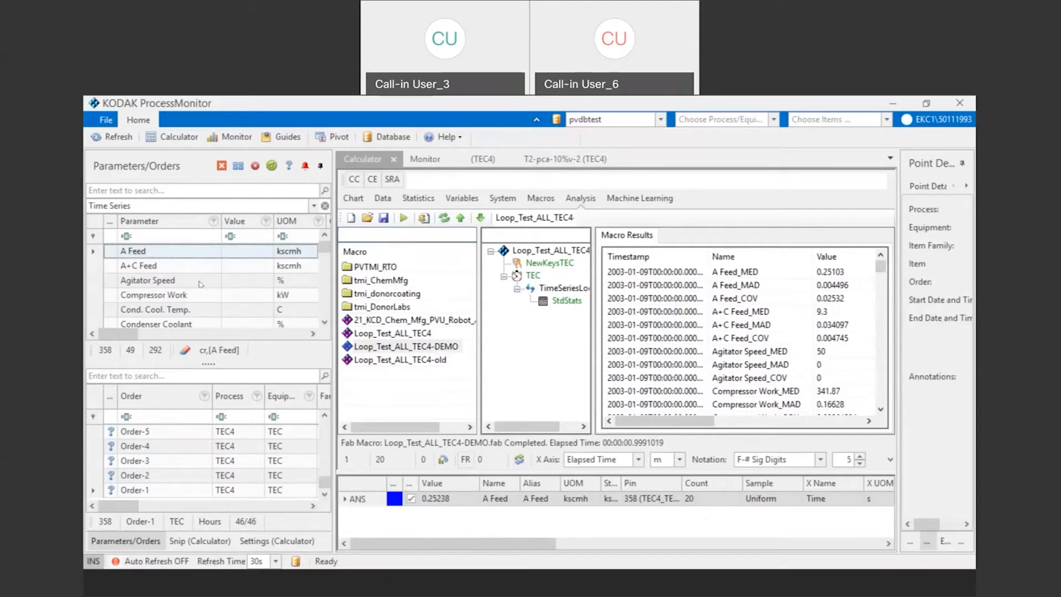
scroll(324, 248, down, 10)
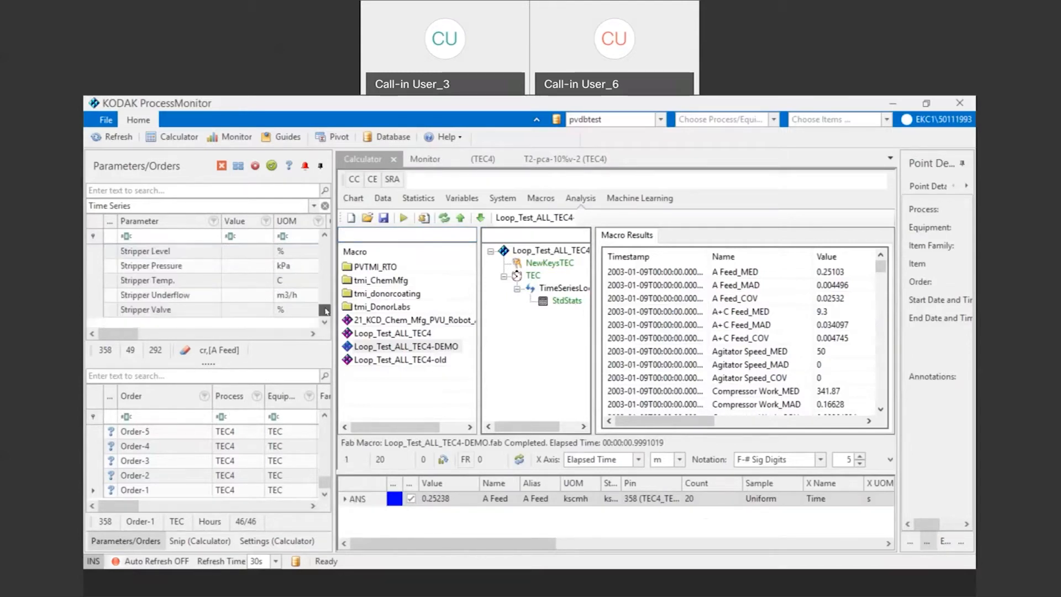
scroll(323, 244, up, 10)
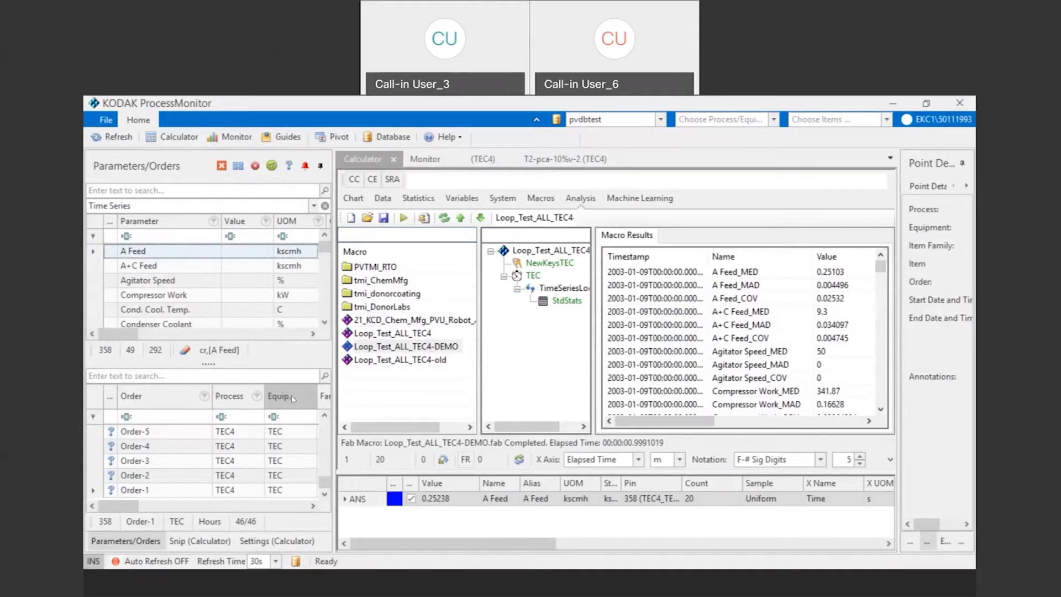
drag(328, 484, 316, 438)
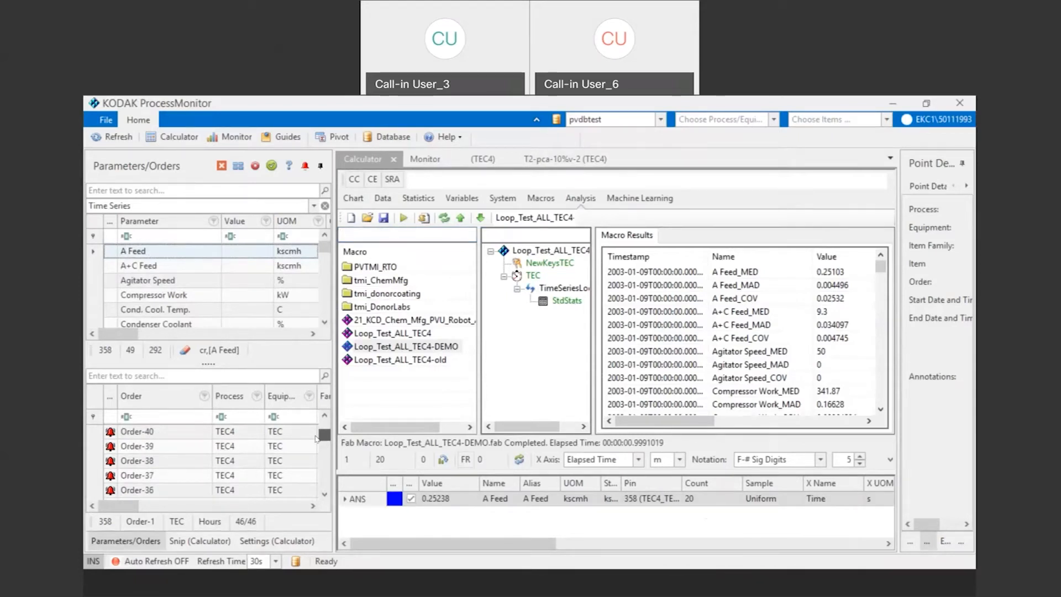
drag(316, 438, 318, 496)
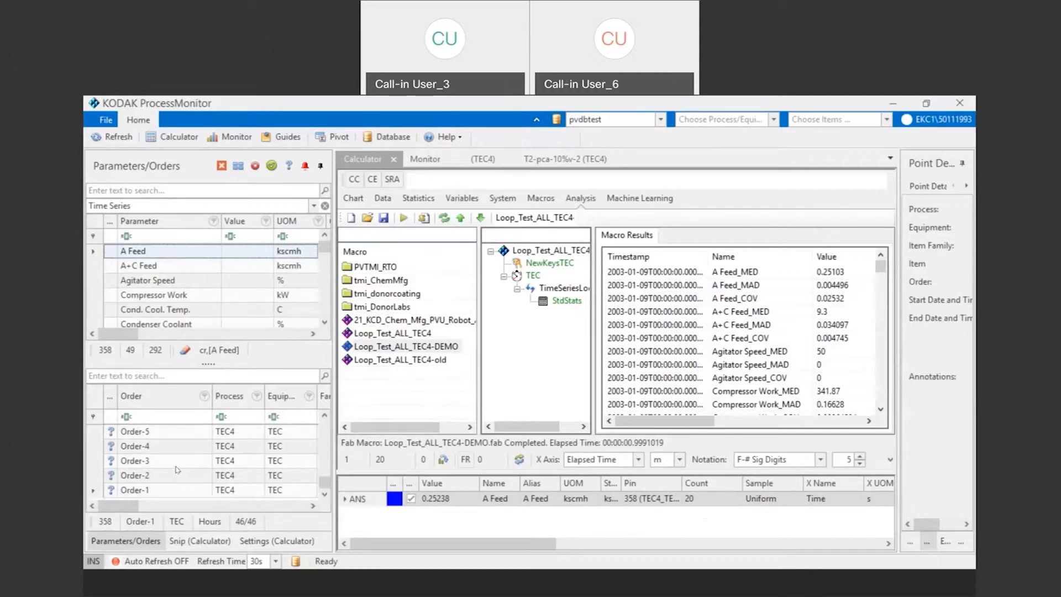
Step: Select Order-1 and display the A Feed time series as a chart in the Calculator
click(167, 491)
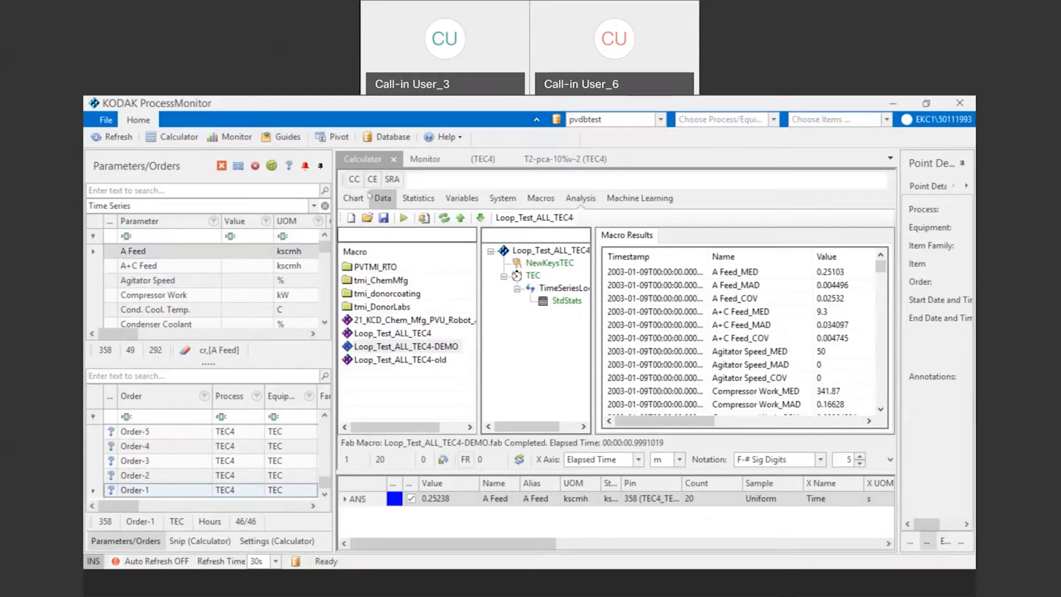
click(363, 159)
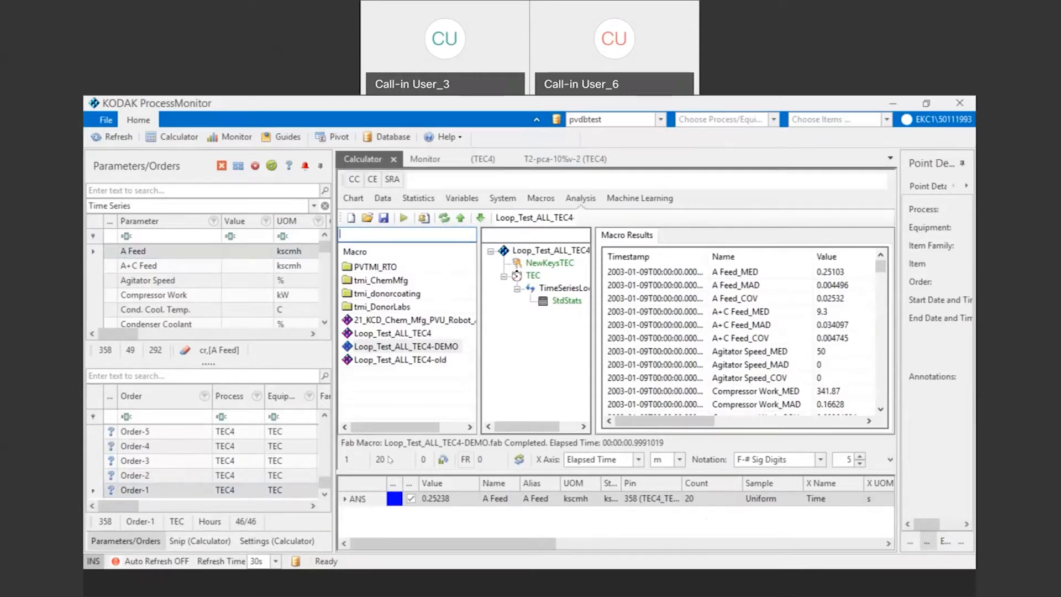
click(384, 199)
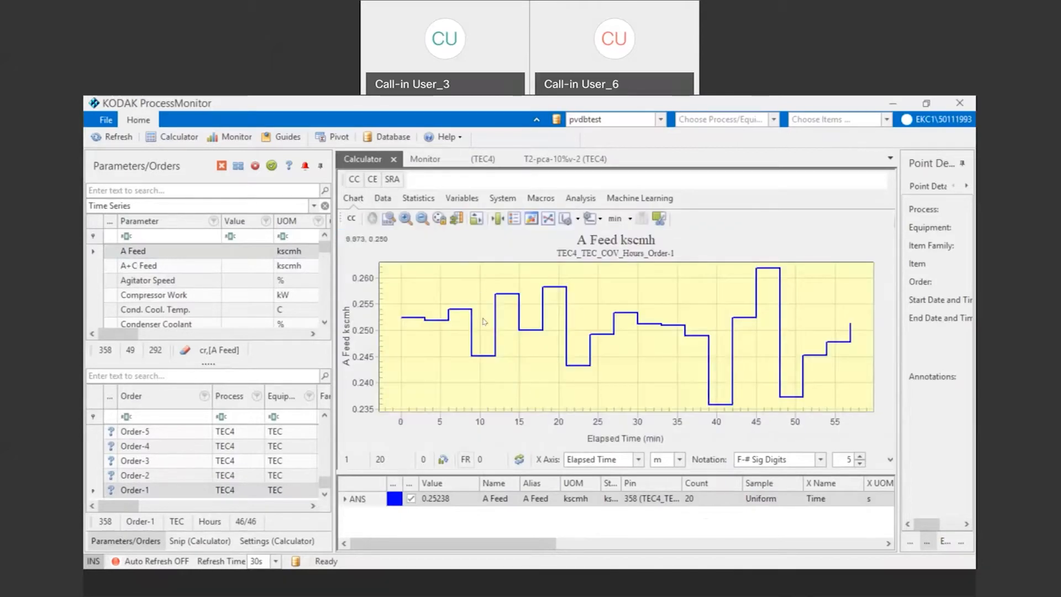
Step: Overlay the A Feed traces of Order-3, Order-8, Order-12 and Order-40 on the Order-1 chart
click(548, 219)
click(152, 463)
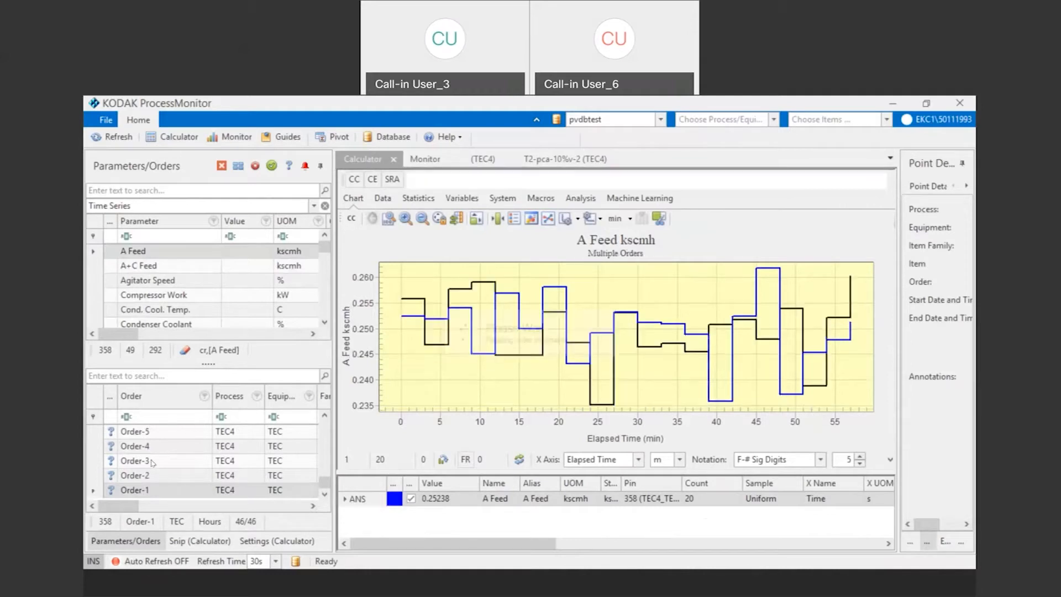
click(325, 416)
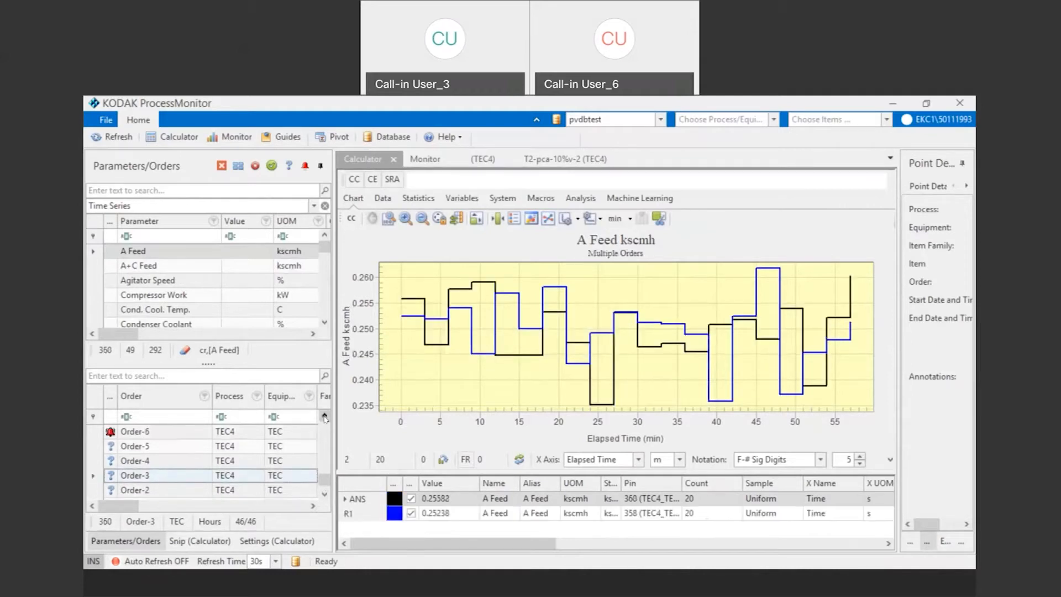
click(325, 417)
click(324, 417)
click(176, 433)
click(326, 417)
click(326, 416)
click(326, 416)
click(326, 417)
click(155, 436)
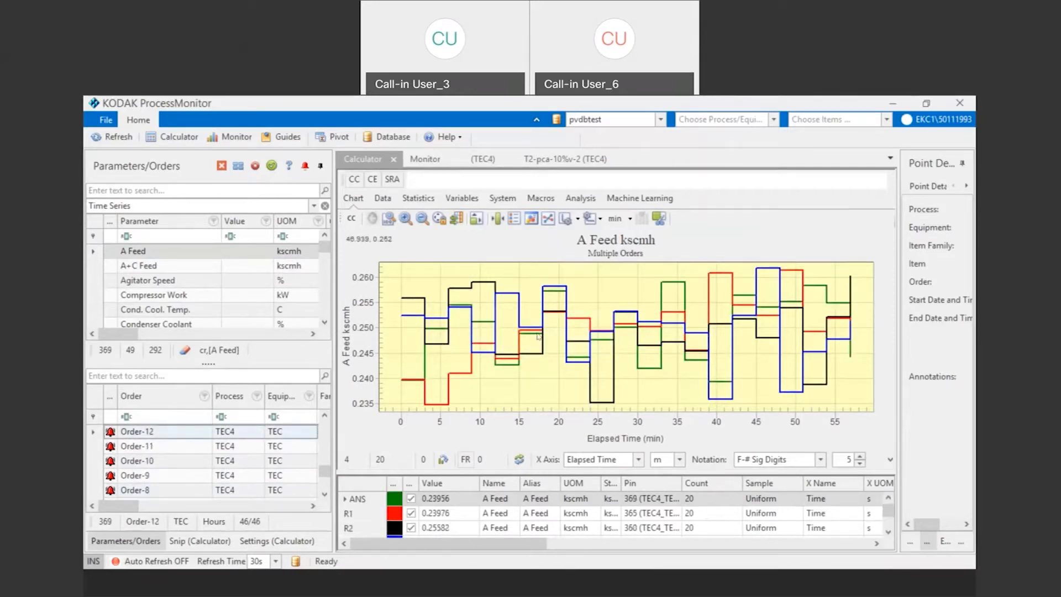
click(326, 429)
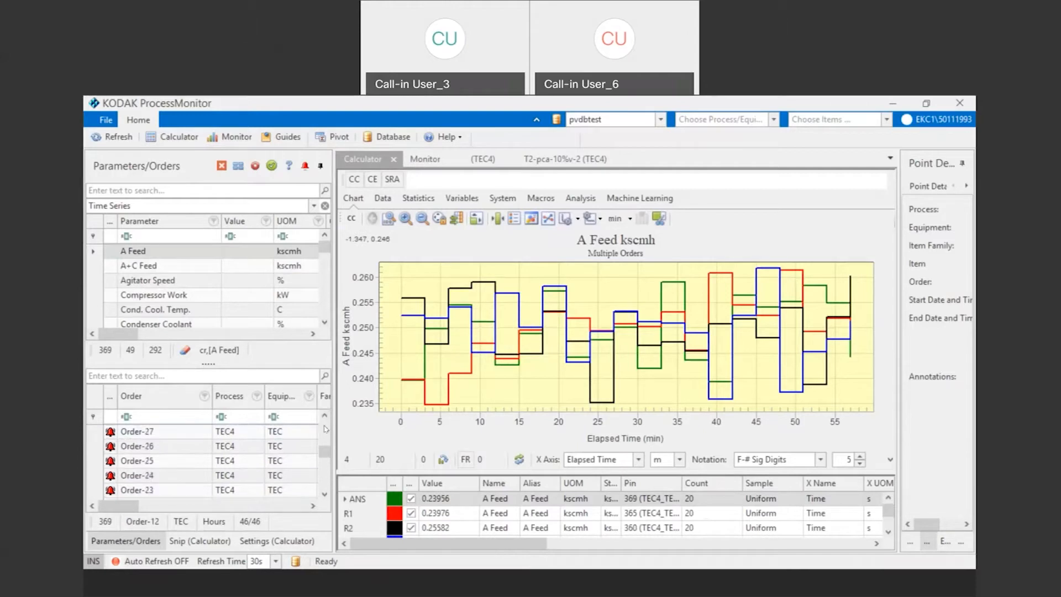
click(326, 428)
click(159, 461)
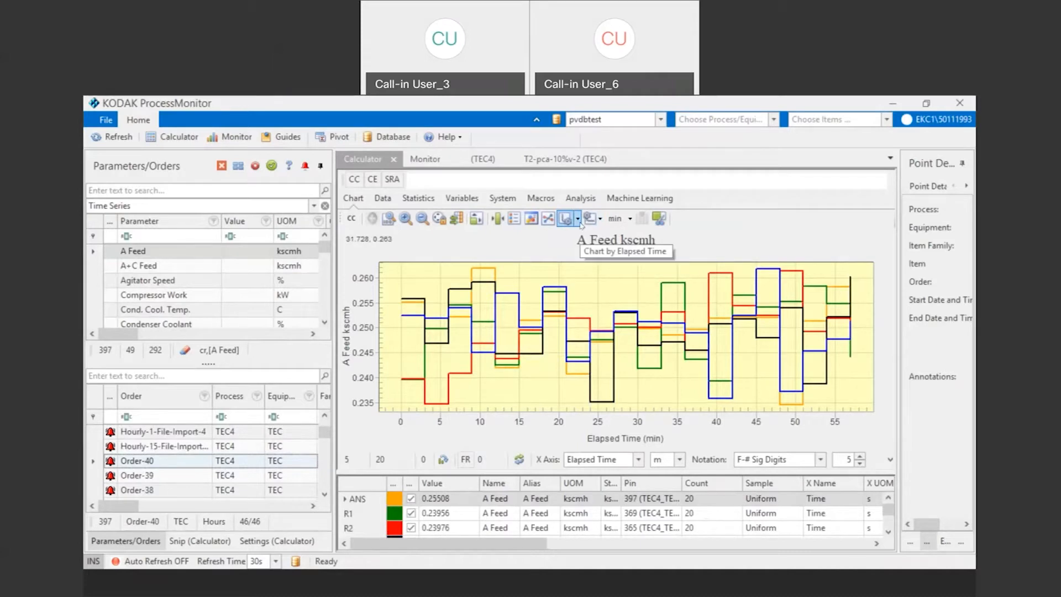
Step: Chart the overlaid orders by absolute DateTime, and switch the X axis to Order Time
click(578, 219)
click(630, 232)
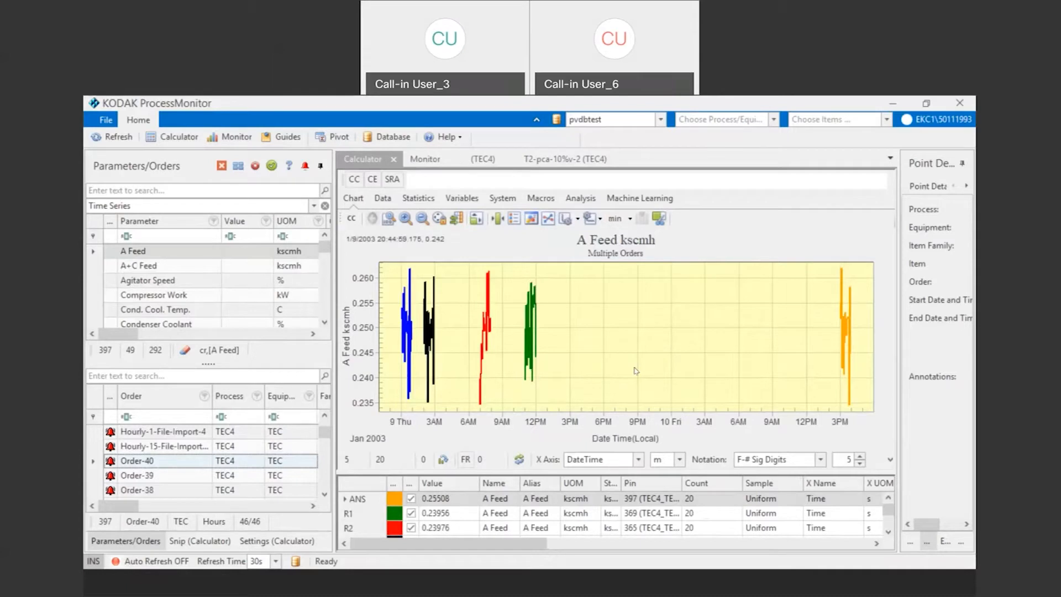
click(601, 221)
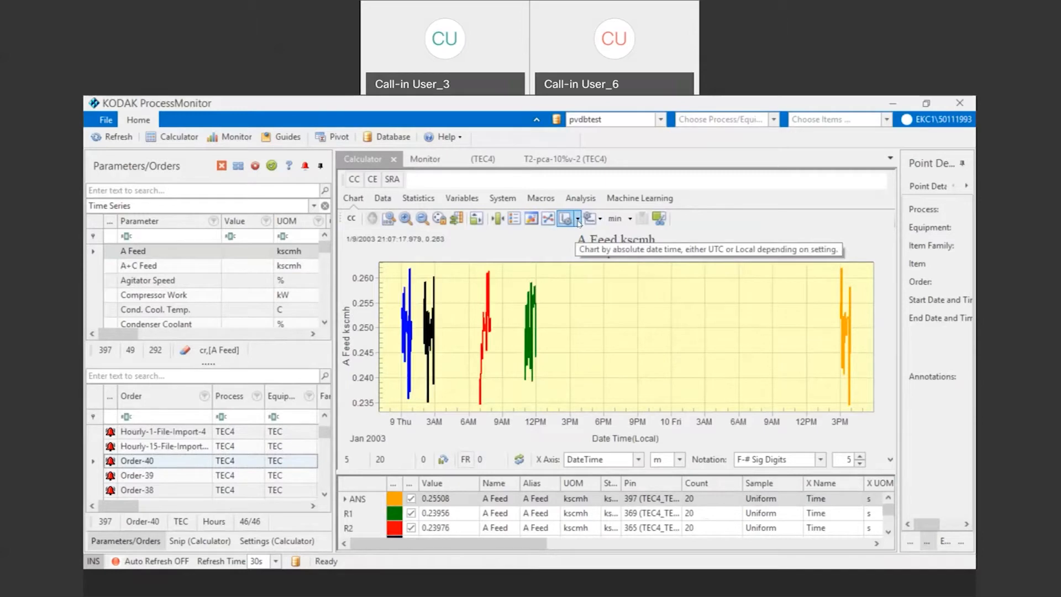
click(577, 220)
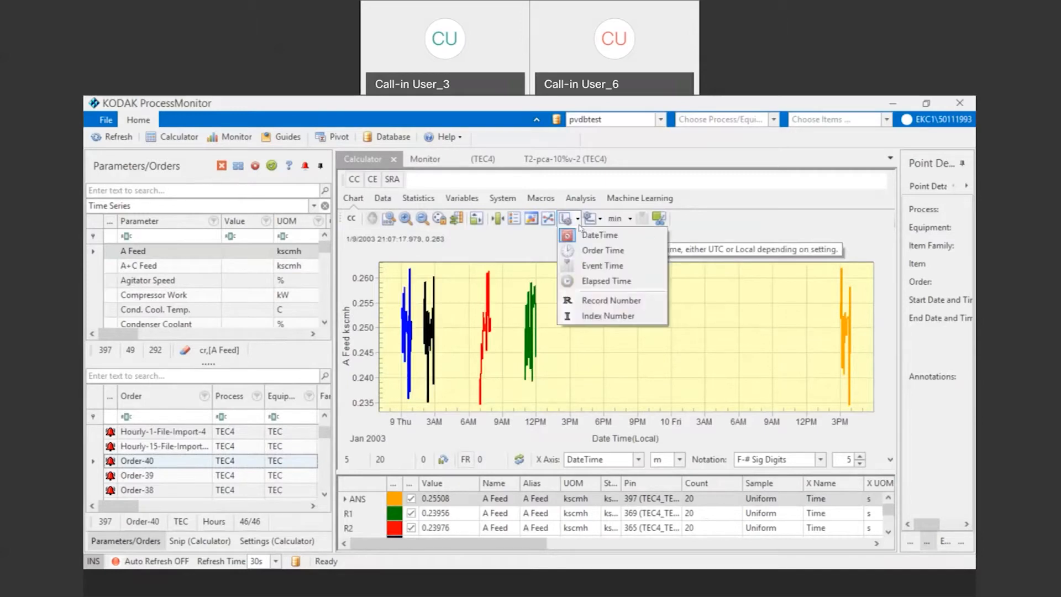
click(587, 250)
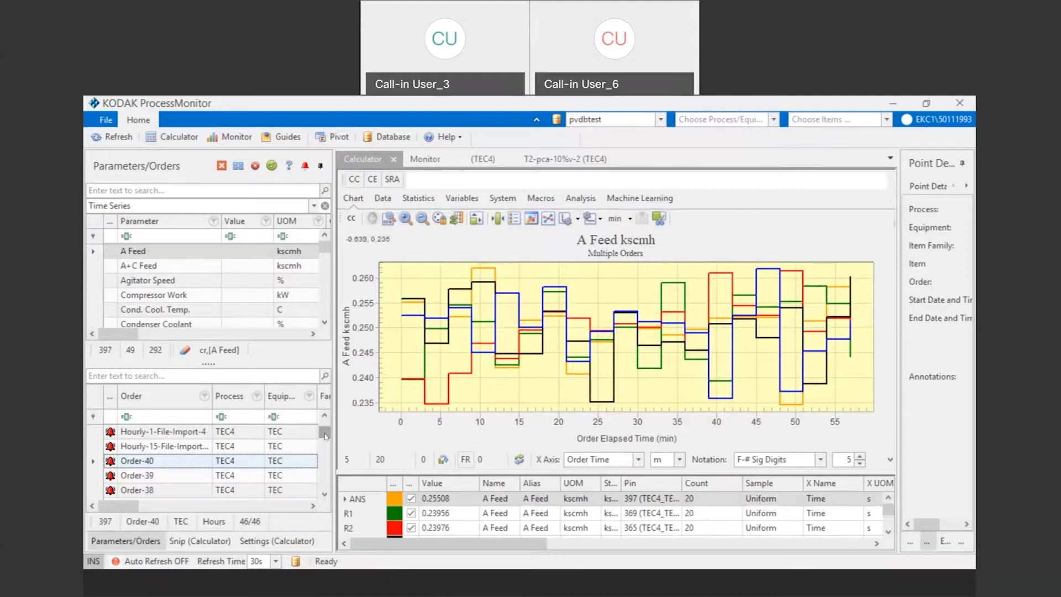
Step: Switch the insert mode to overwrite (OVR) and open the Analysis fab macros with a wider macro tree
click(93, 561)
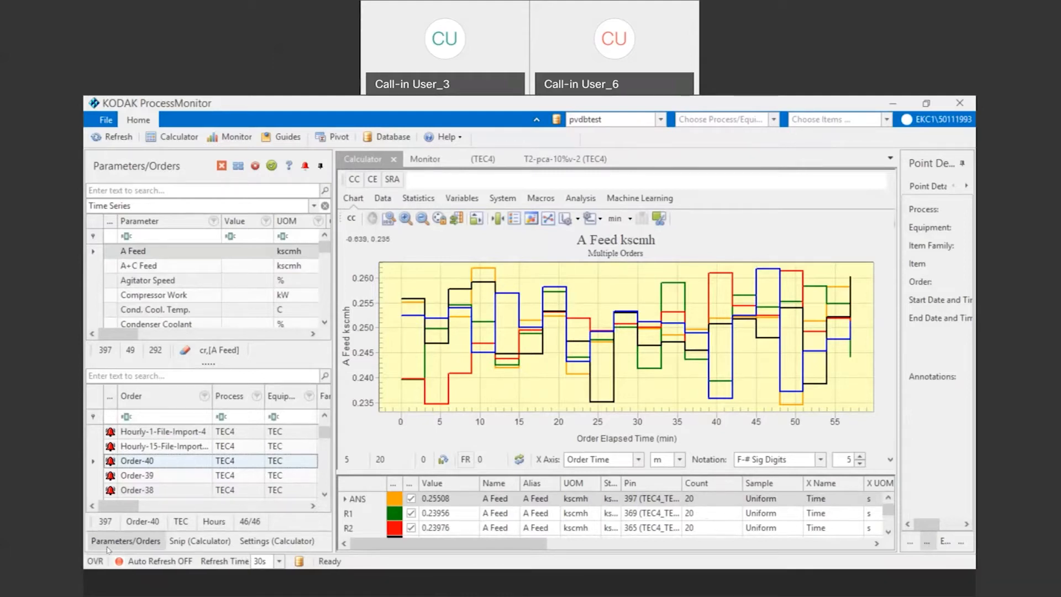
click(550, 202)
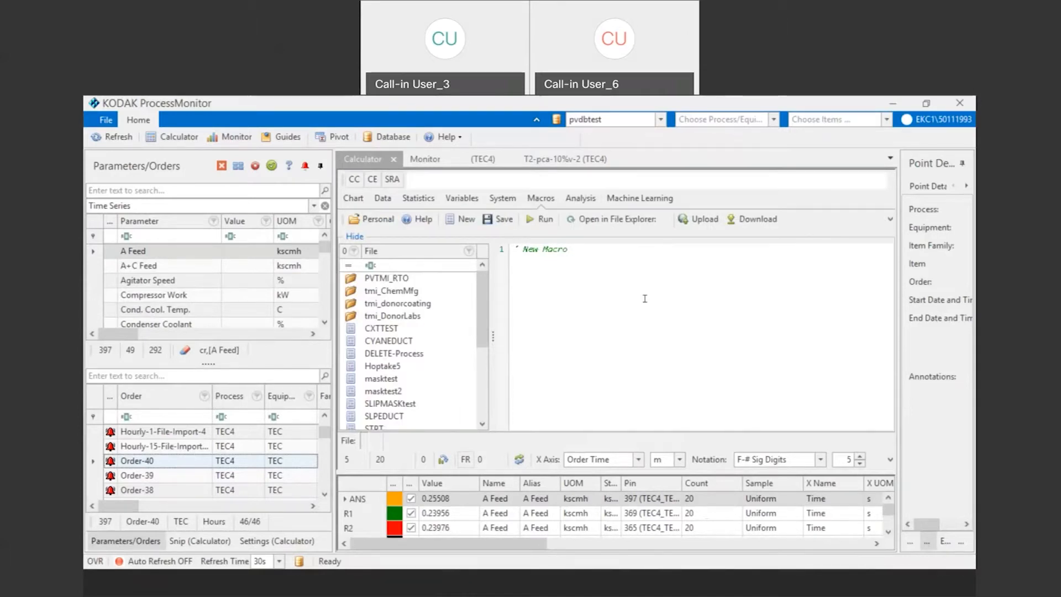
click(577, 200)
drag(592, 304, 601, 293)
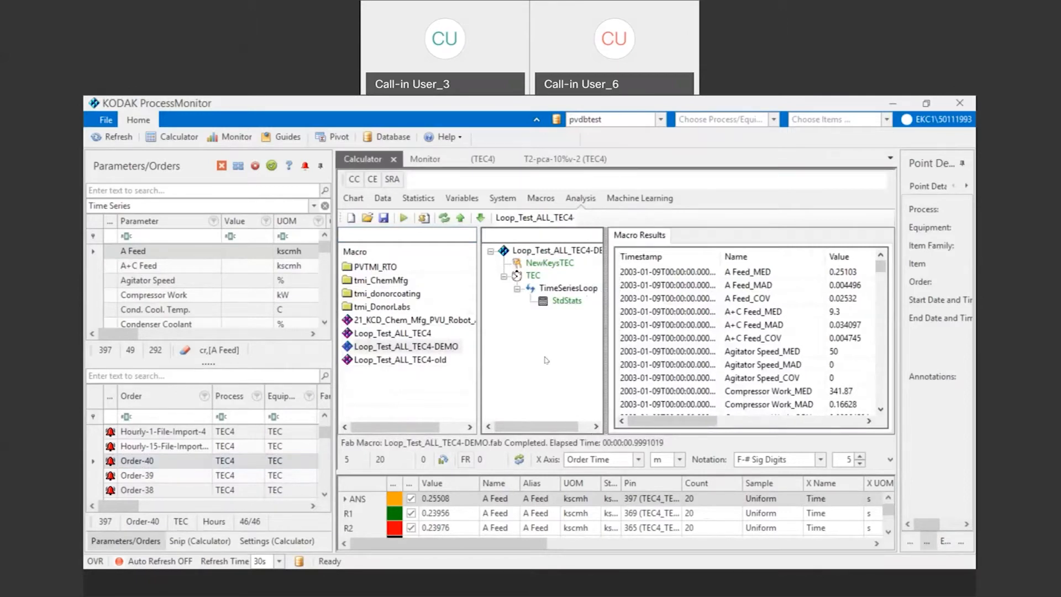
Step: Open the StdStats calculation under TimeSeriesLoop, examine its arguments and calculation settings, and accept the dialog
mouse_move(568, 291)
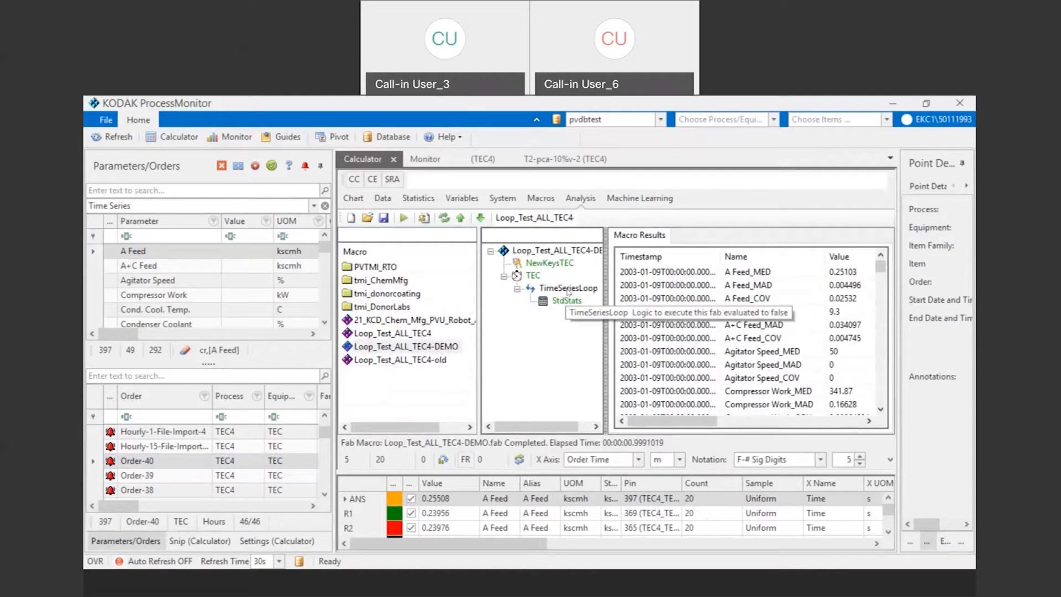
click(568, 301)
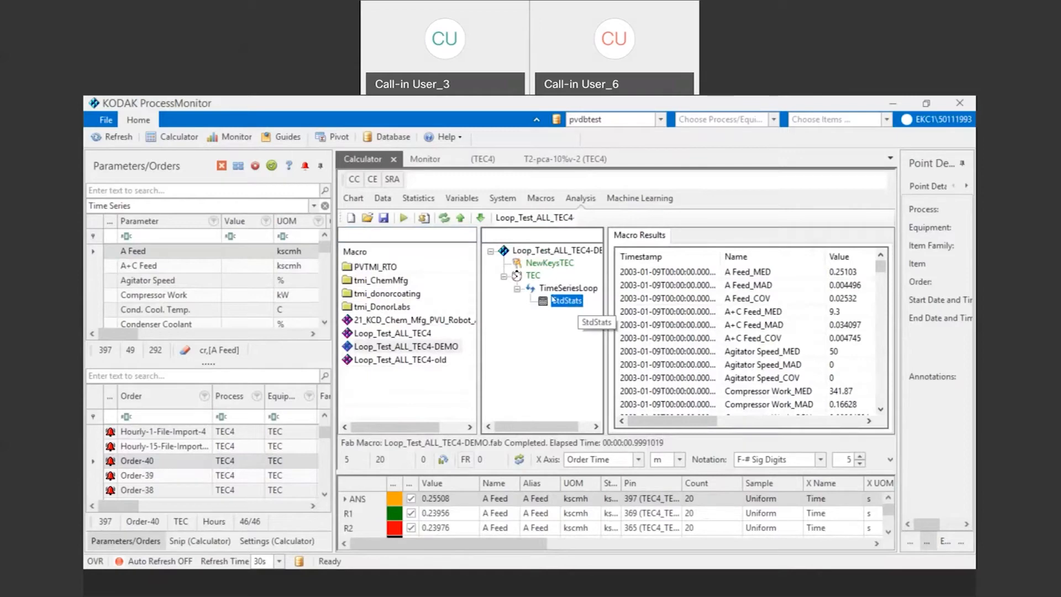
double_click(567, 300)
drag(608, 266, 611, 383)
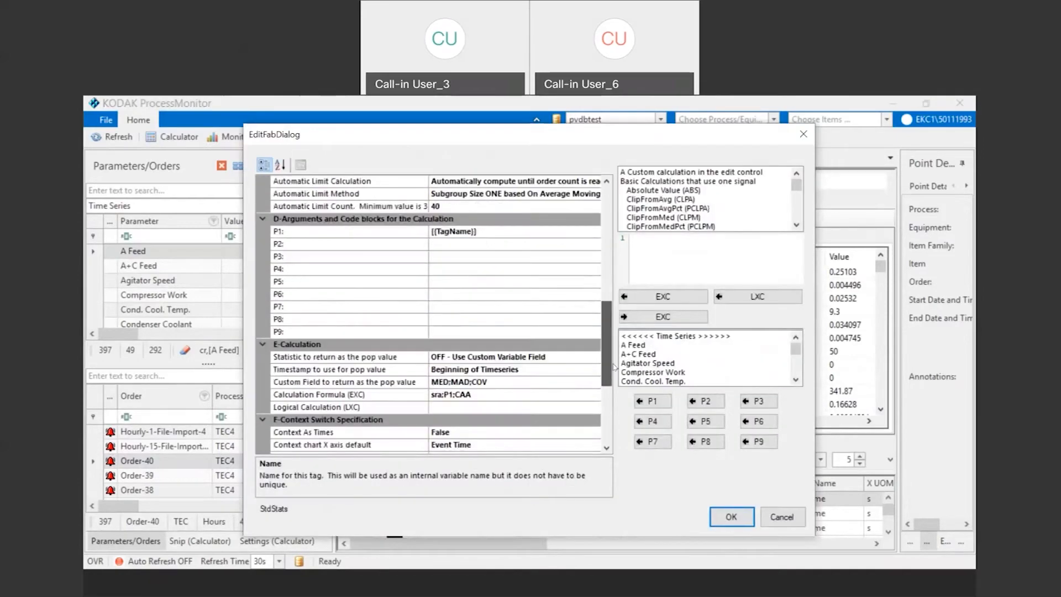
mouse_move(799, 185)
mouse_down()
mouse_move(799, 214)
mouse_move(800, 186)
mouse_up()
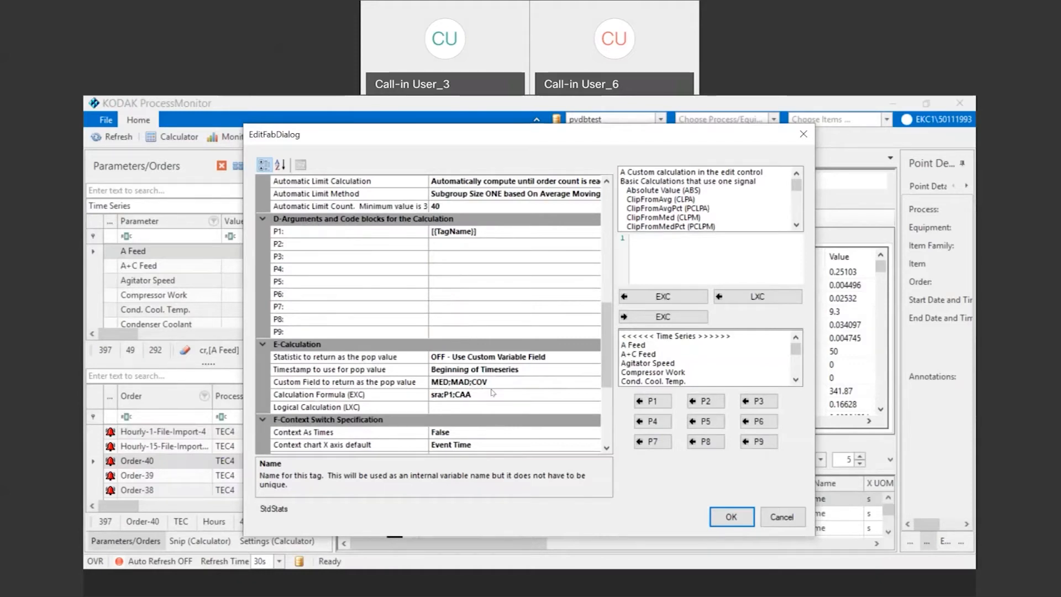
click(730, 517)
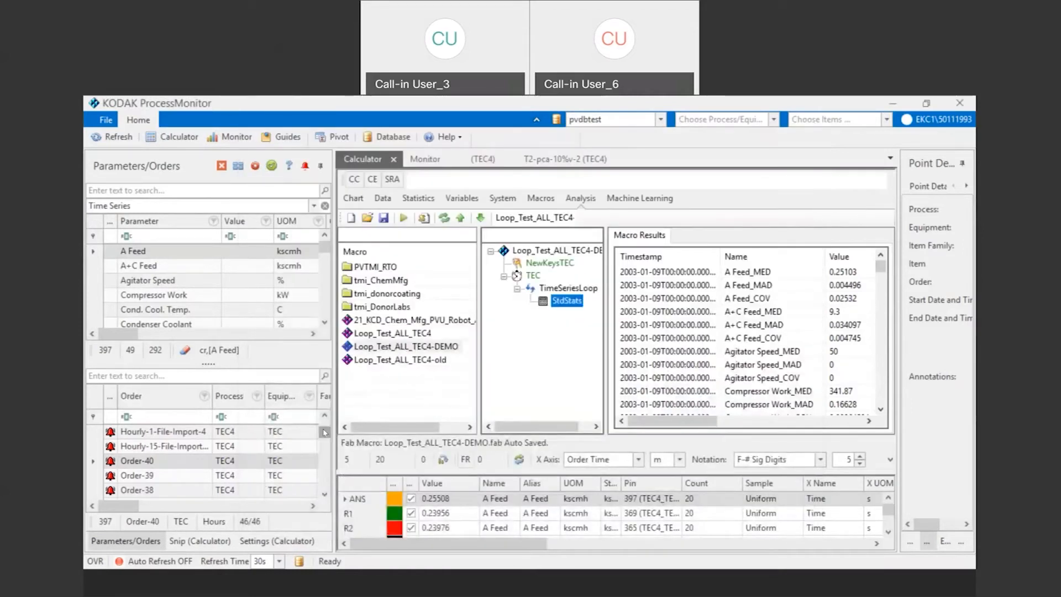
Step: Recall A Feed for Order-1, widen the results area and select the A Feed_MED row in the macro results
drag(325, 432, 325, 482)
click(144, 489)
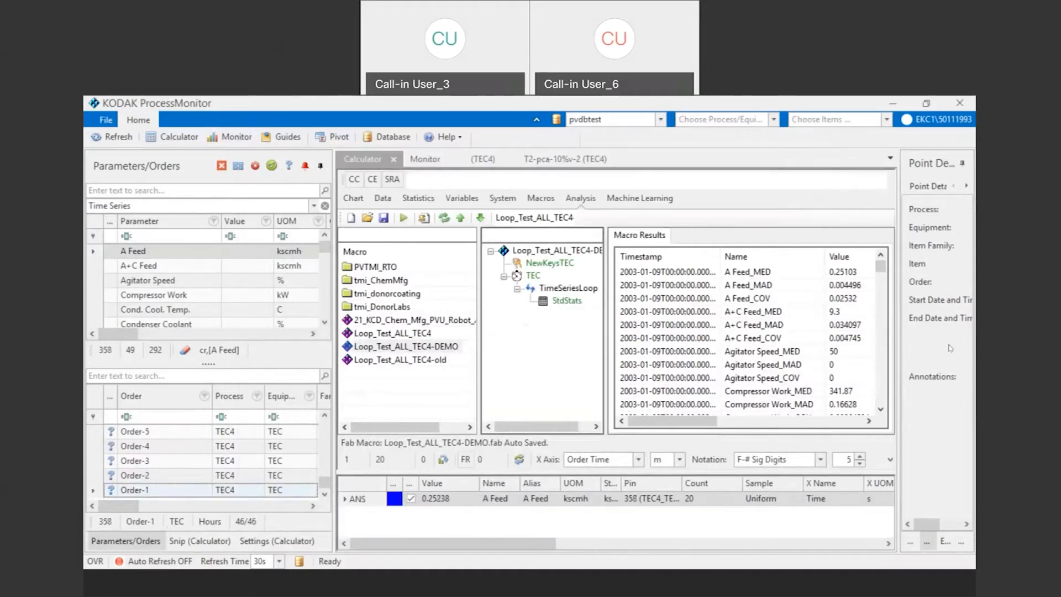
drag(898, 301, 910, 295)
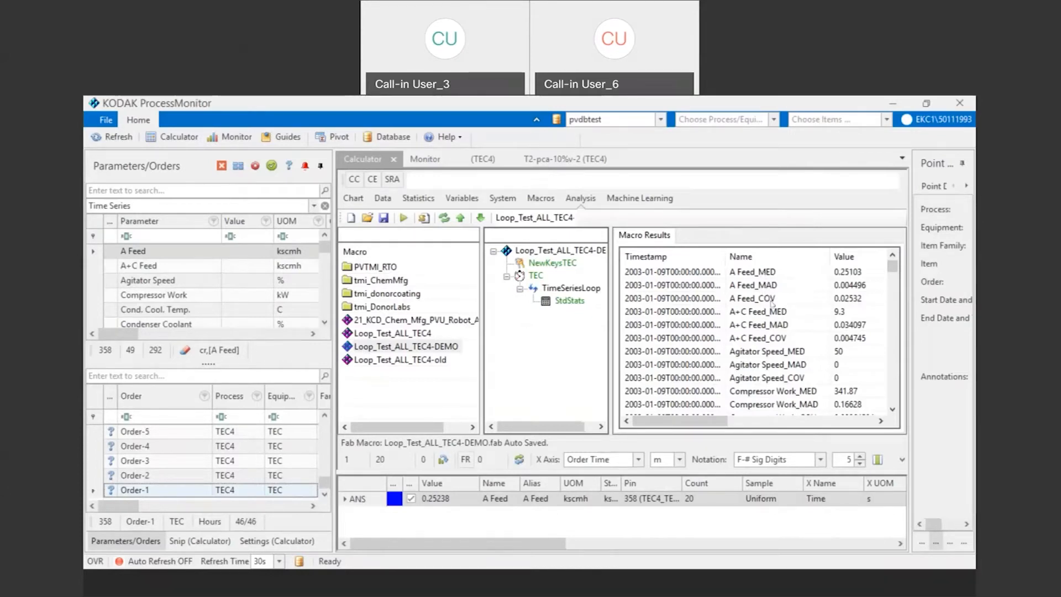
drag(895, 269, 875, 259)
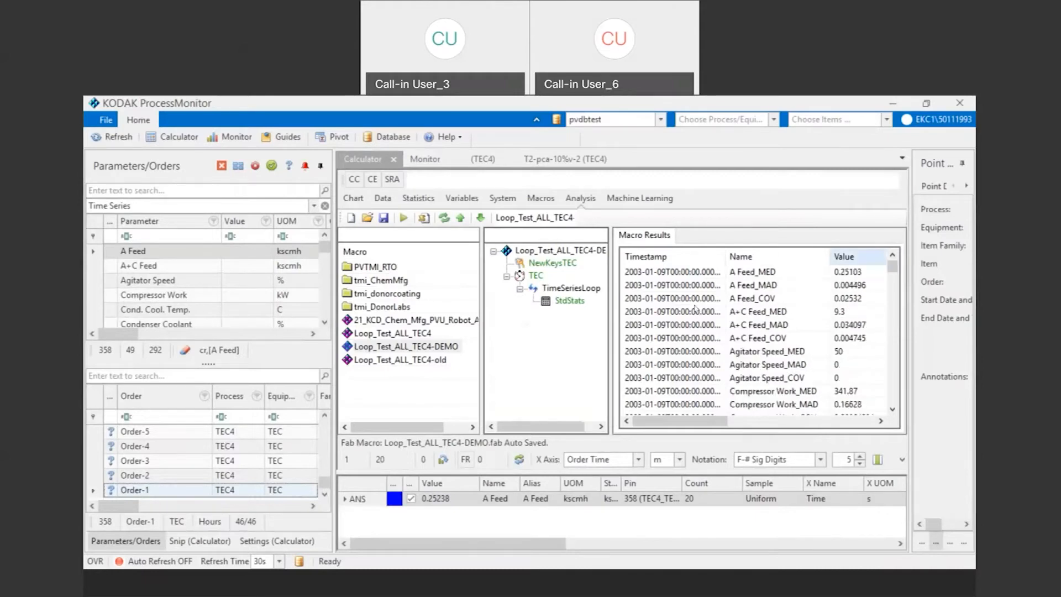
click(747, 272)
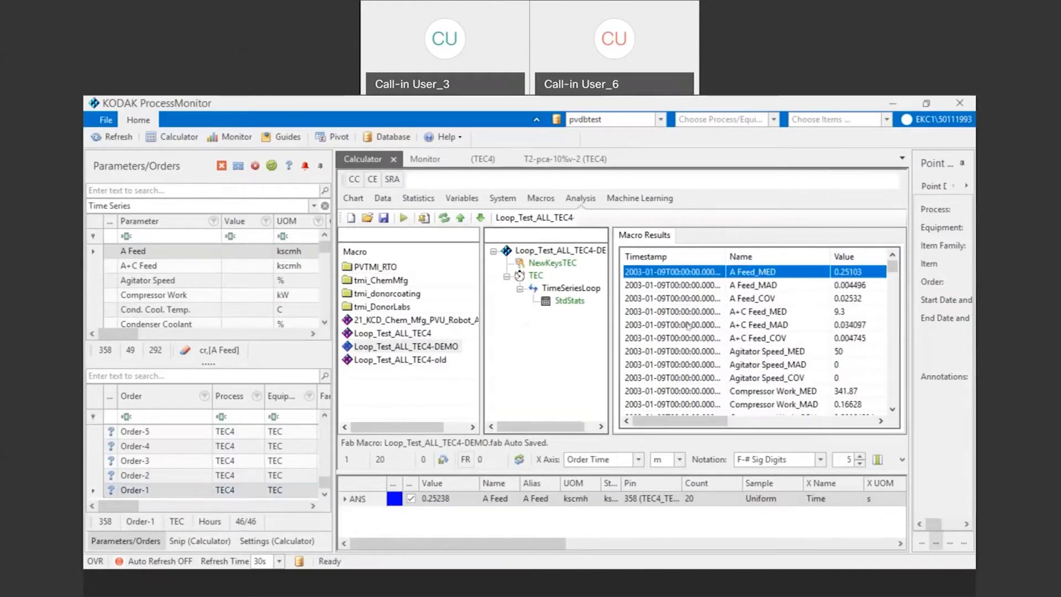
Step: Show the A Feed chart beneath the macro results in place of the variable list and enlarge it
click(445, 463)
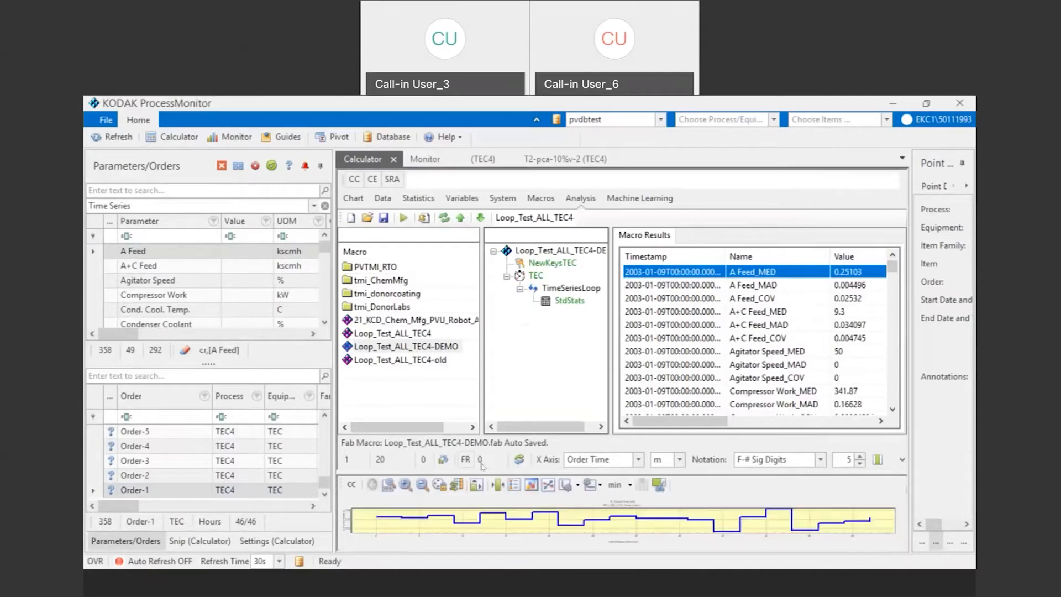
drag(484, 470, 488, 418)
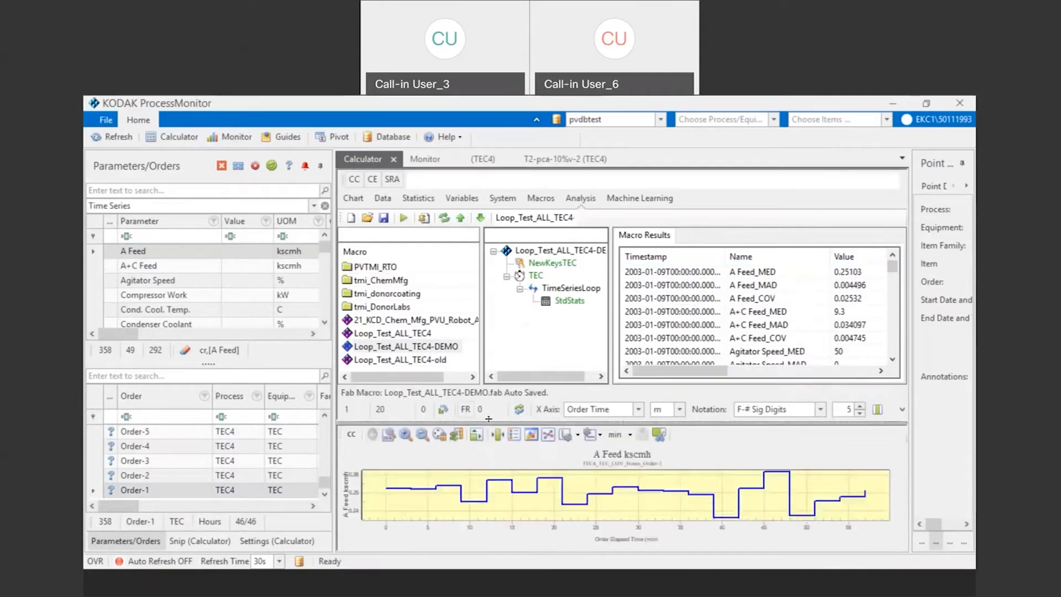
click(452, 173)
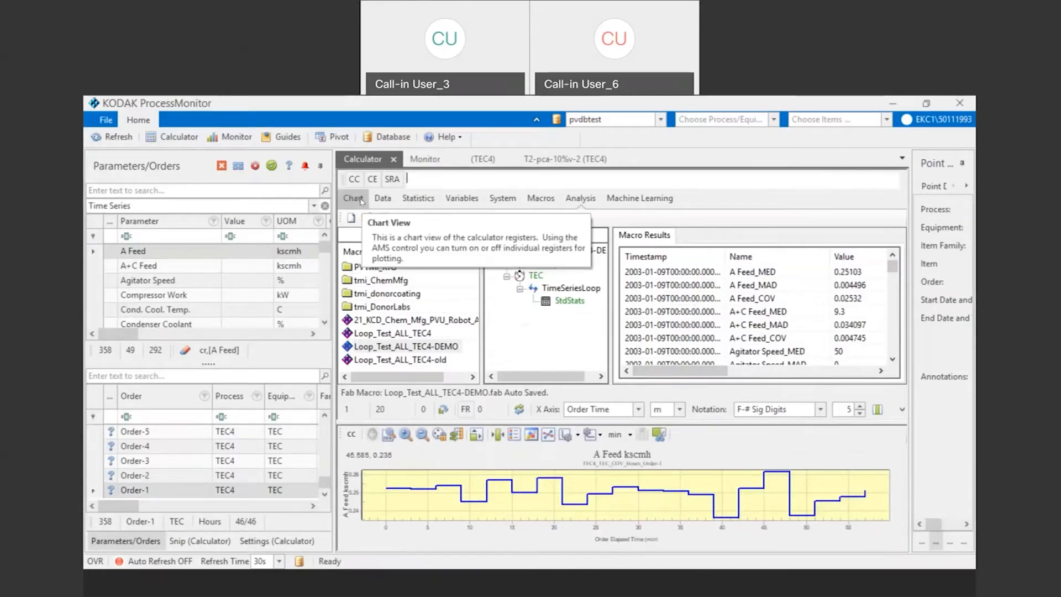
Step: Plot the A Feed_MED monitor series in the Monitor view and rescale the chart to include all outlying points
click(424, 162)
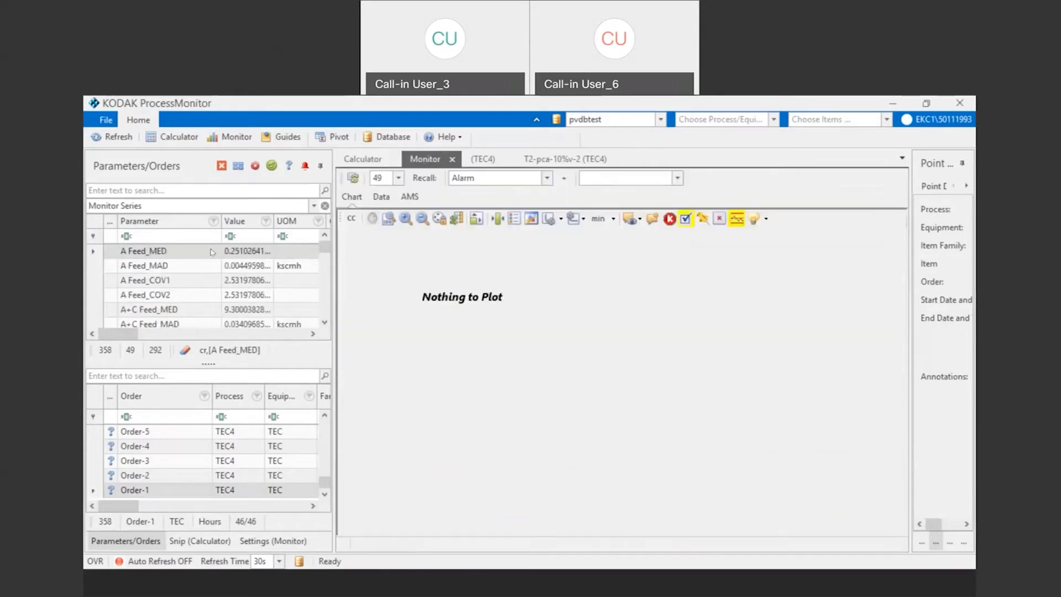
click(162, 250)
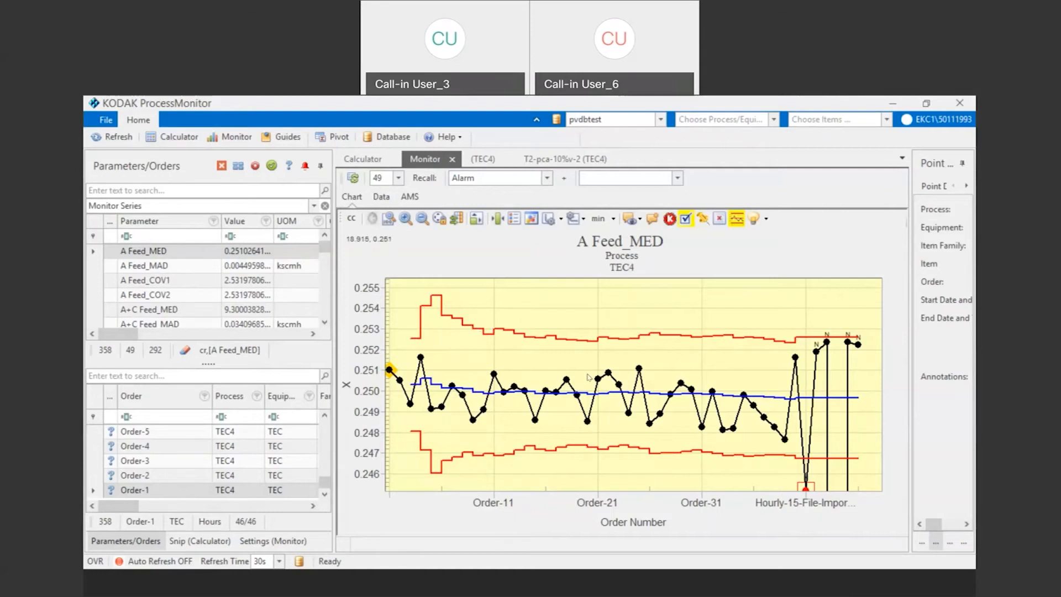
click(737, 218)
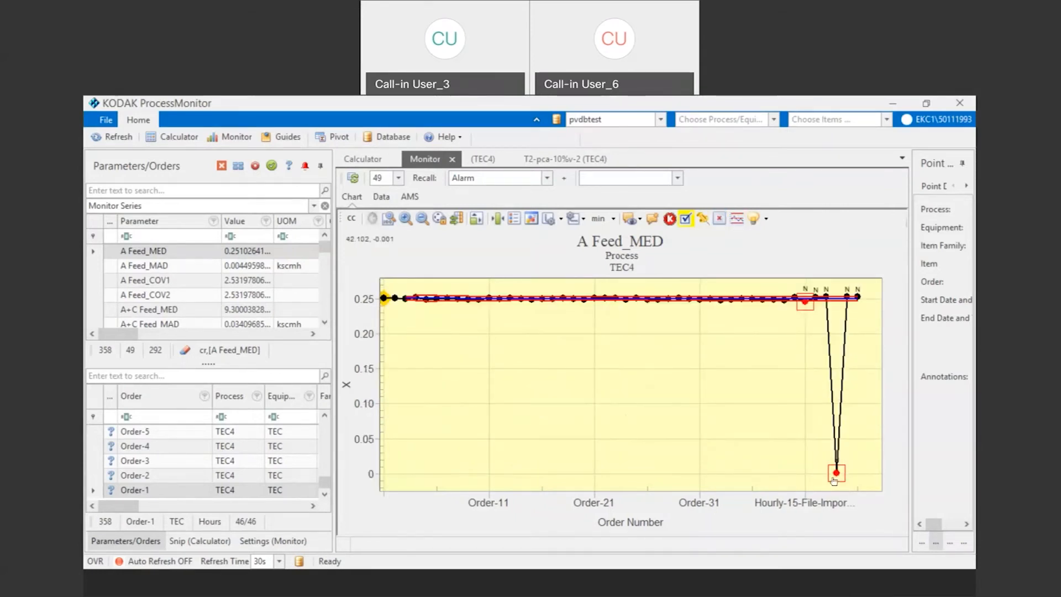
Step: Chart the A Feed trace of the low outlier Hourly-1-File-Import-6, rescale the monitor chart to its control limits, and overlay Order-23, Order-12 and Order-6
click(836, 475)
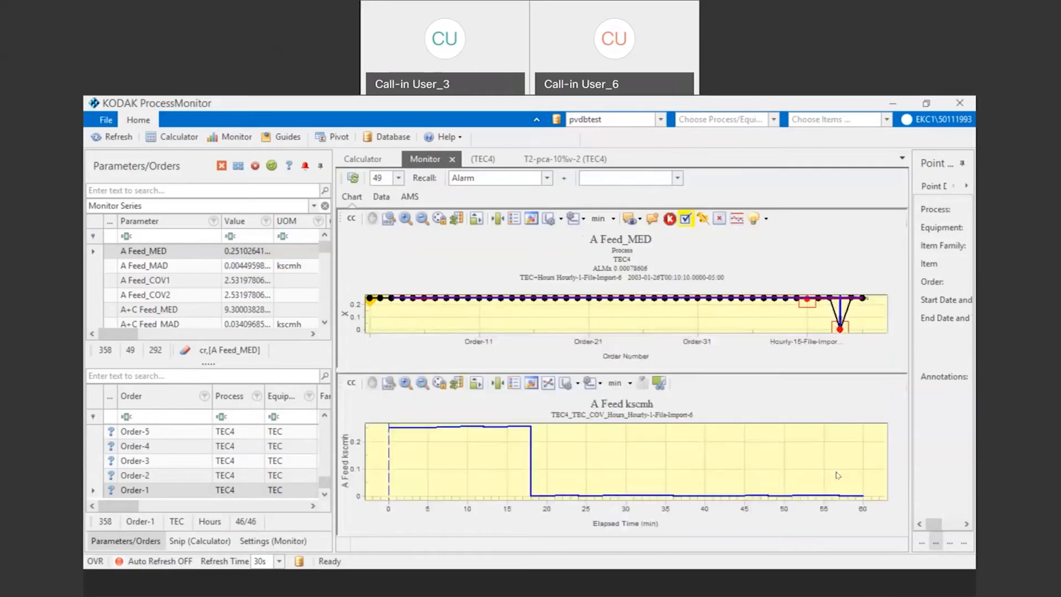
click(737, 218)
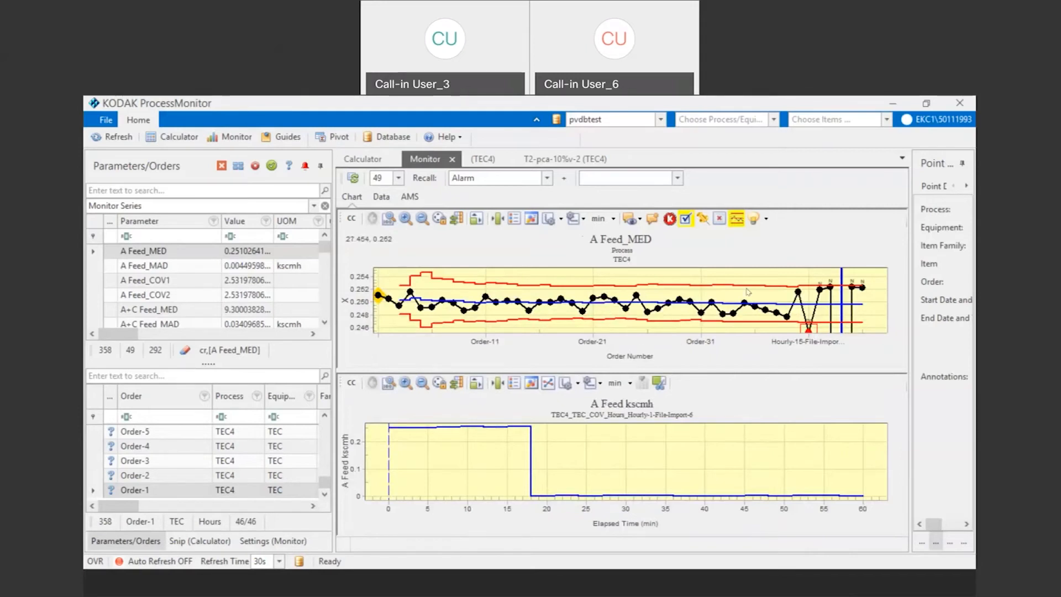
click(614, 301)
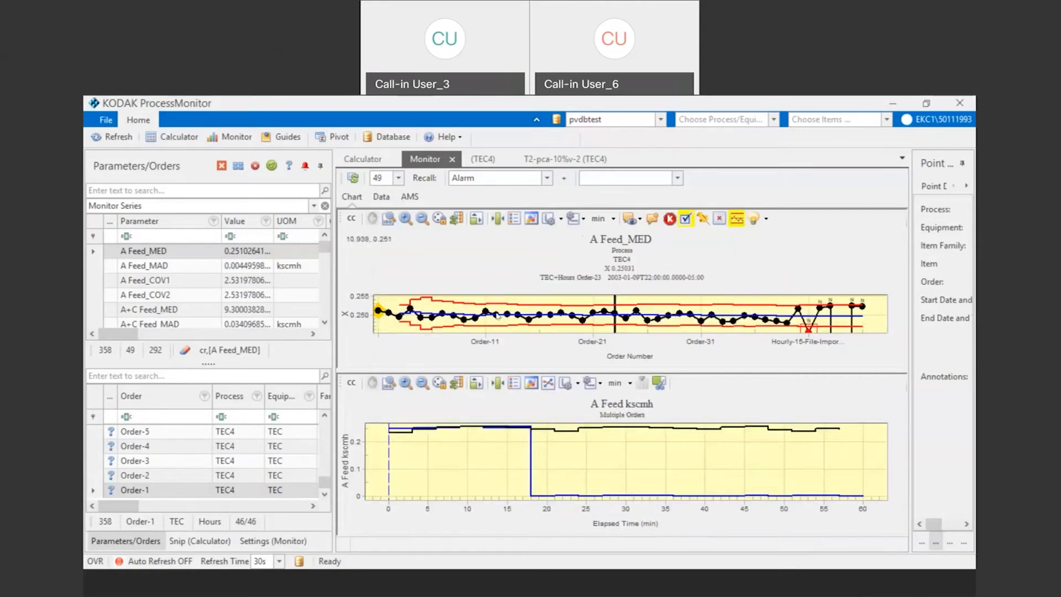
click(496, 317)
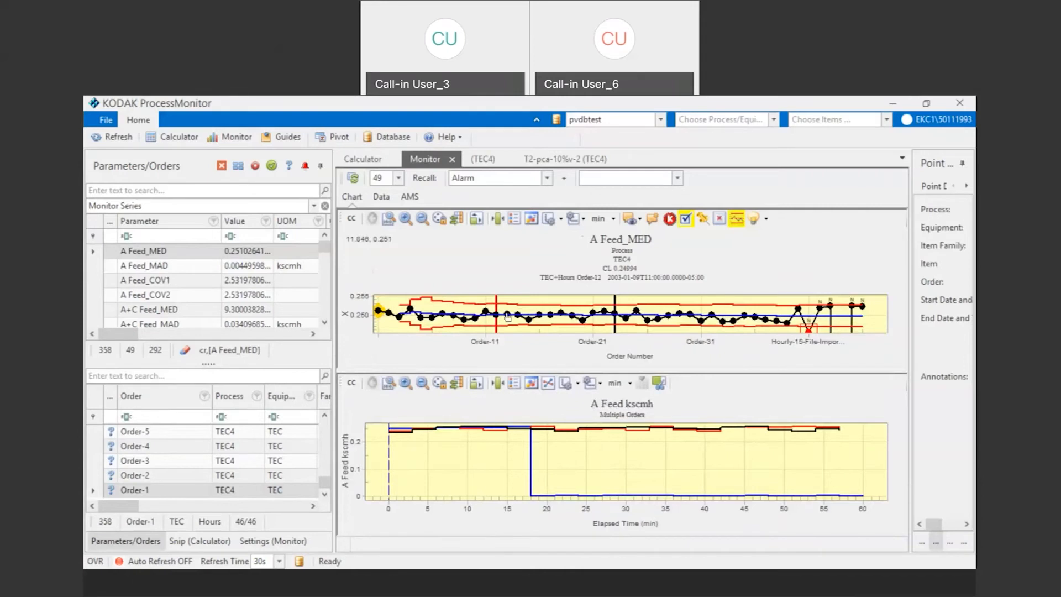
click(430, 321)
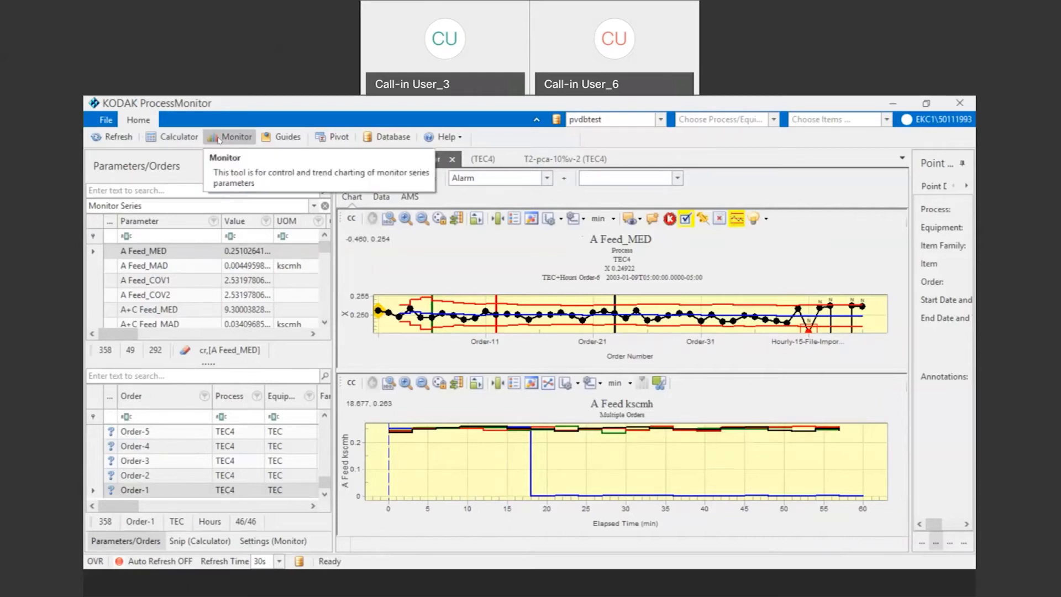
Step: Request the corrective action guide for A Feed_MED and view the open TEC4 and T2-pca-10%v-2 guide documents
click(286, 139)
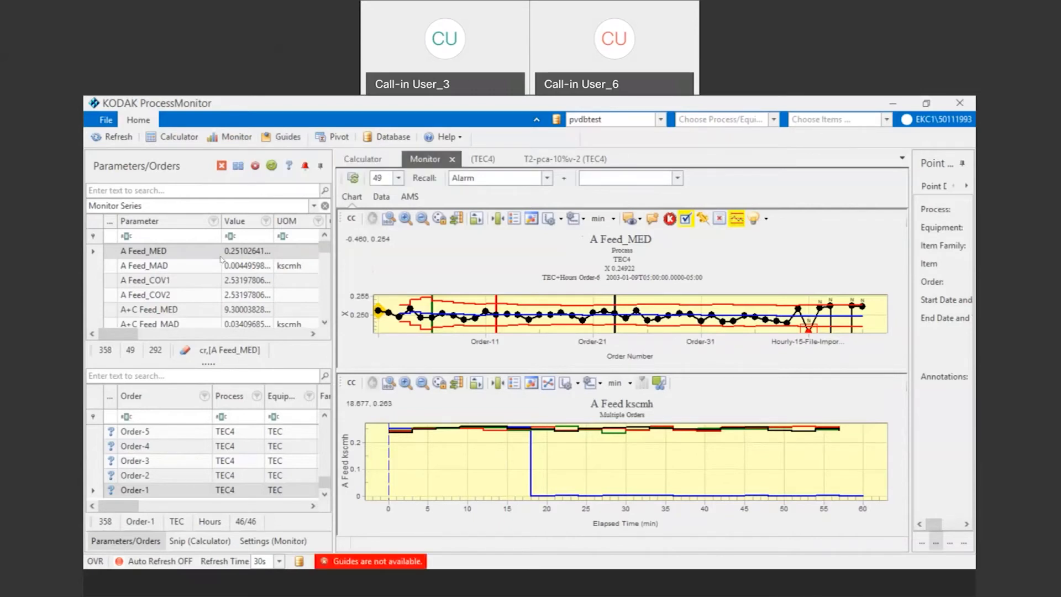
click(478, 160)
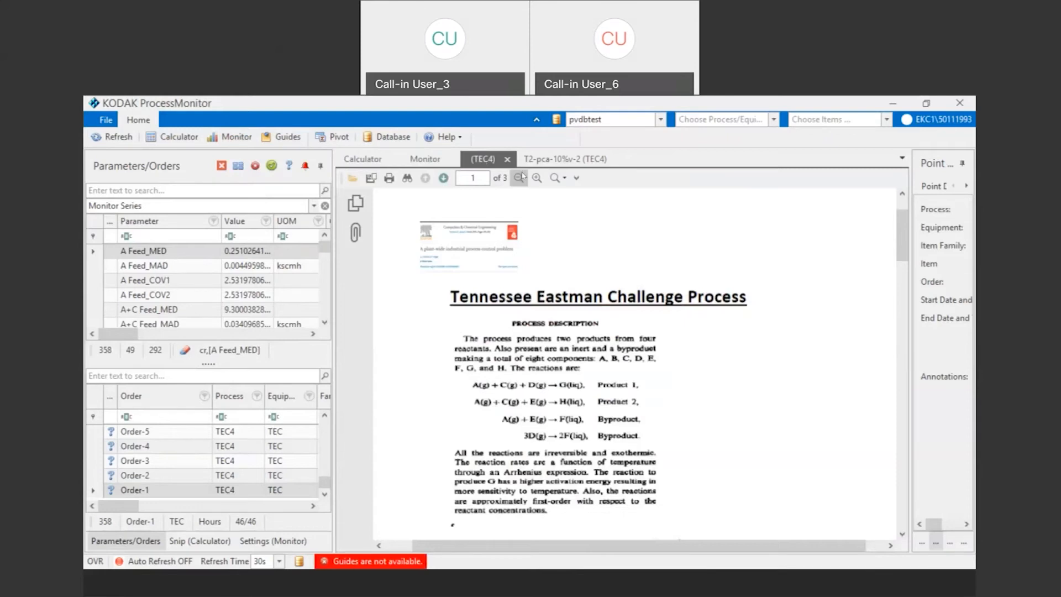
click(575, 165)
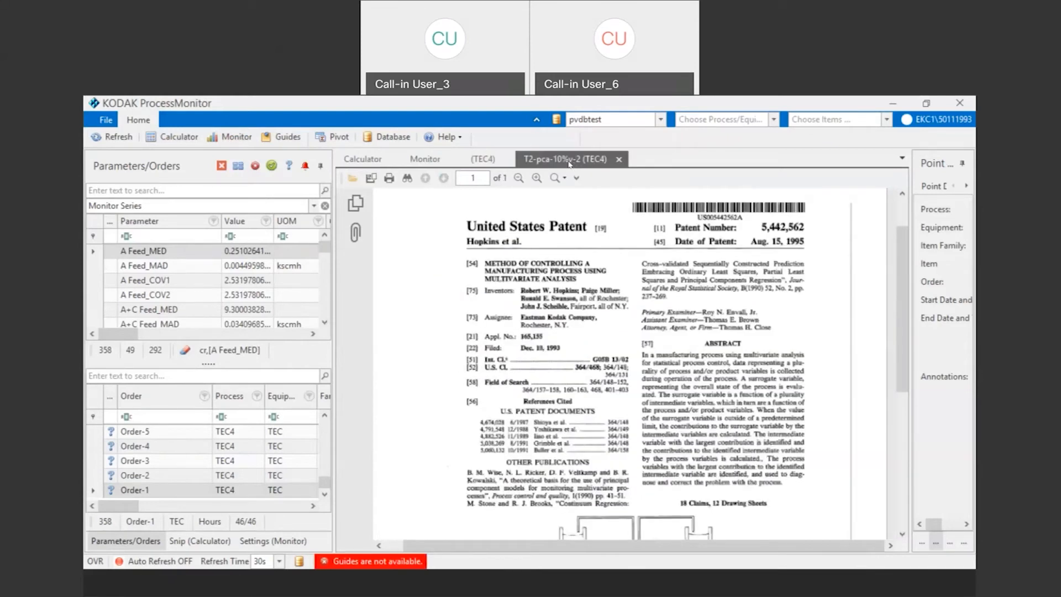
click(476, 161)
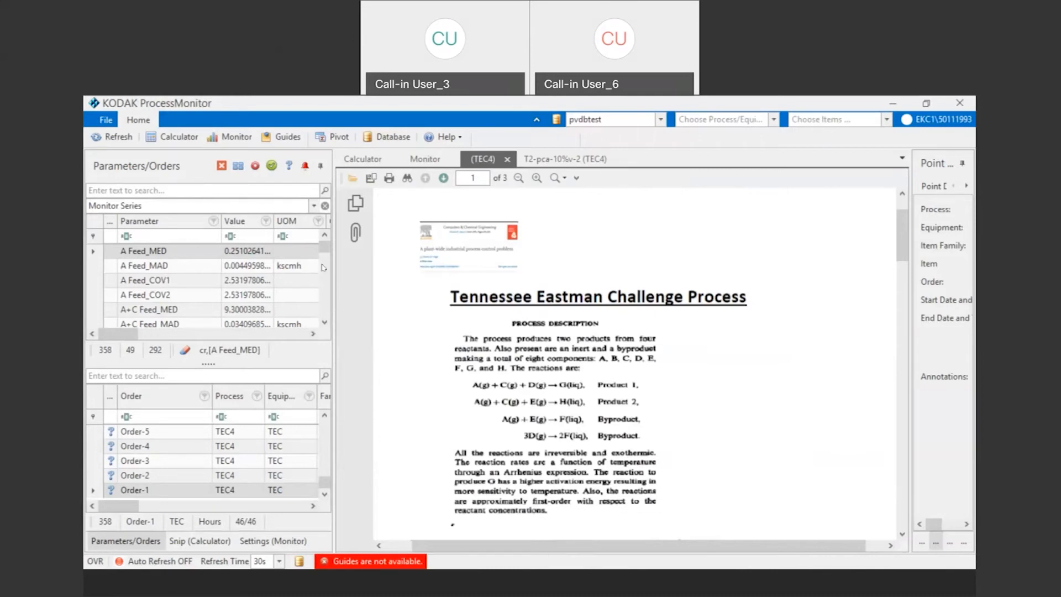
Step: Switch the parameter list from the monitor series to the Multivariate group
drag(324, 247, 326, 284)
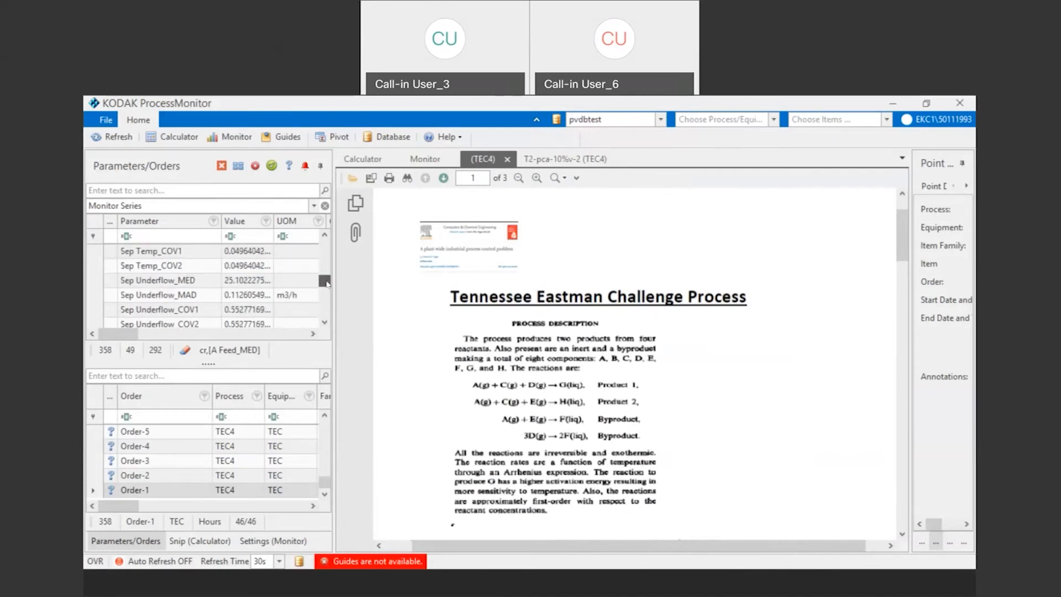
click(314, 206)
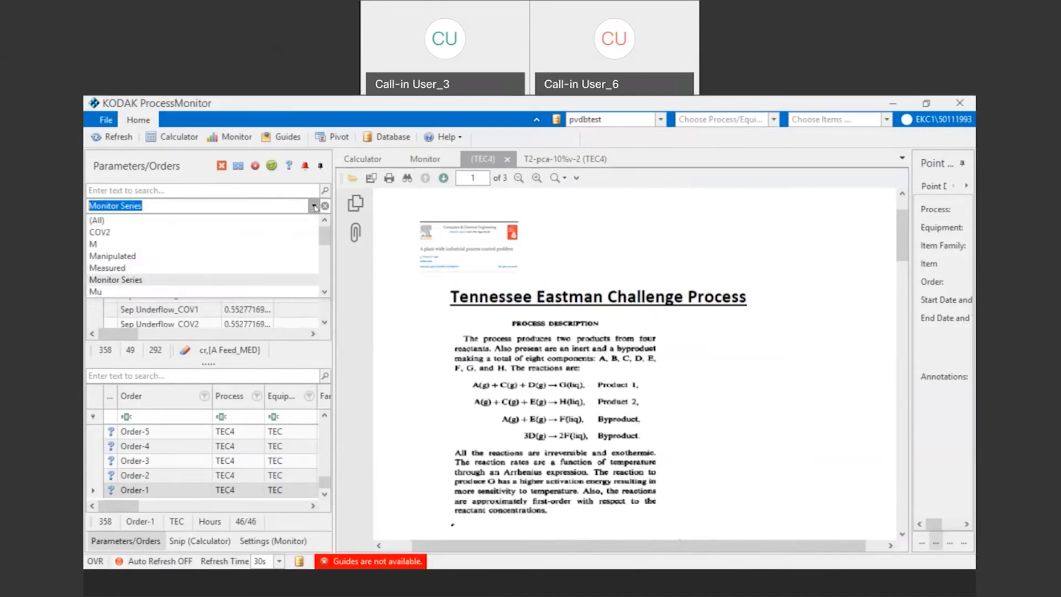
drag(324, 235, 324, 288)
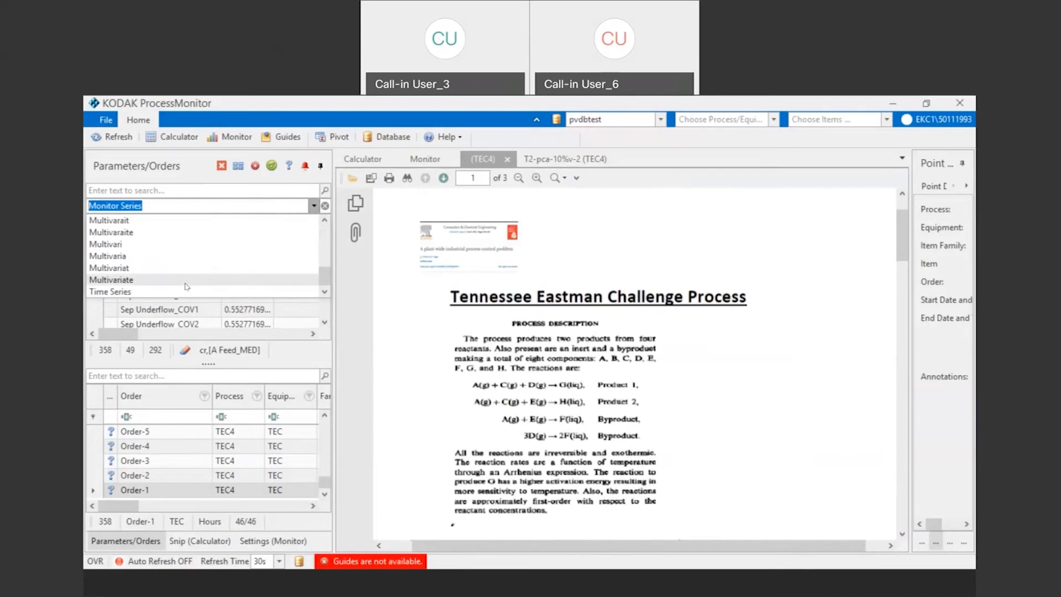
click(186, 281)
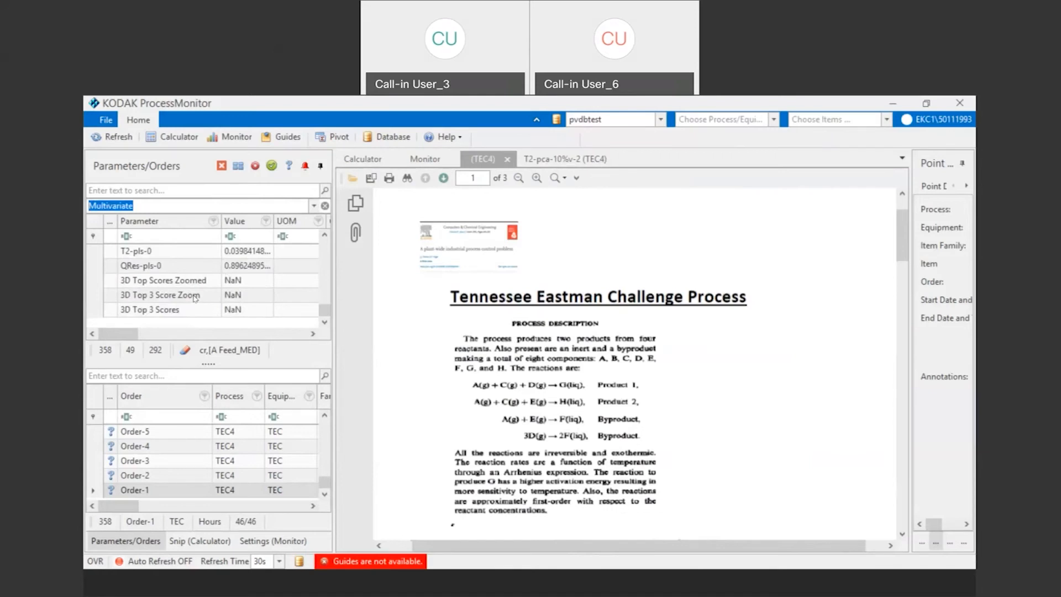
Step: Plot 3D Top 3 Score Zoom in the Monitor view, remove the A Feed chart beneath it, and rotate the scatter plot
click(195, 296)
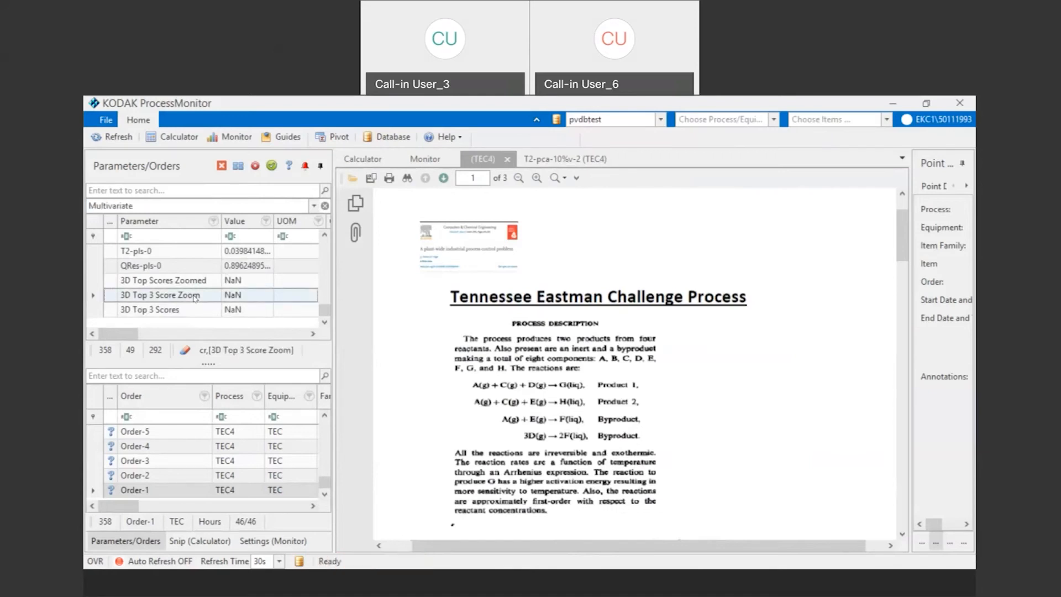
click(423, 159)
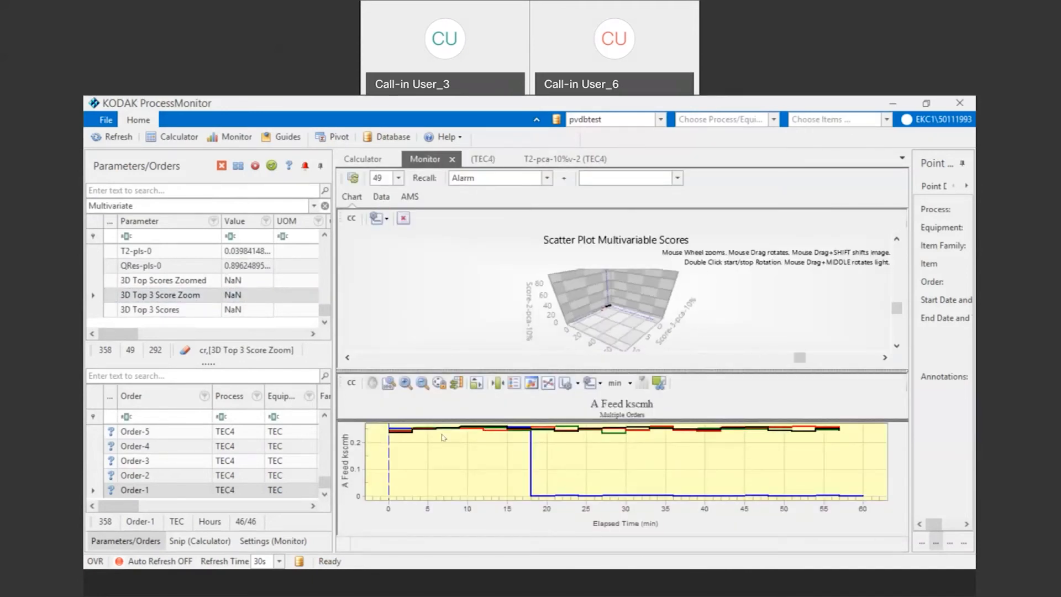
click(404, 218)
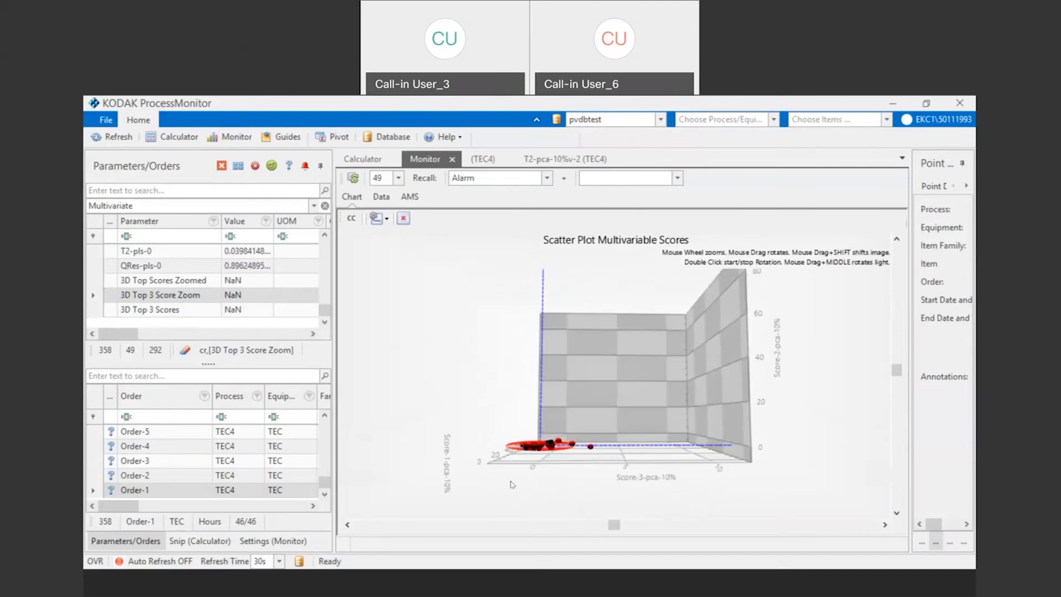
mouse_move(603, 503)
mouse_down()
mouse_move(675, 482)
mouse_move(605, 488)
mouse_up()
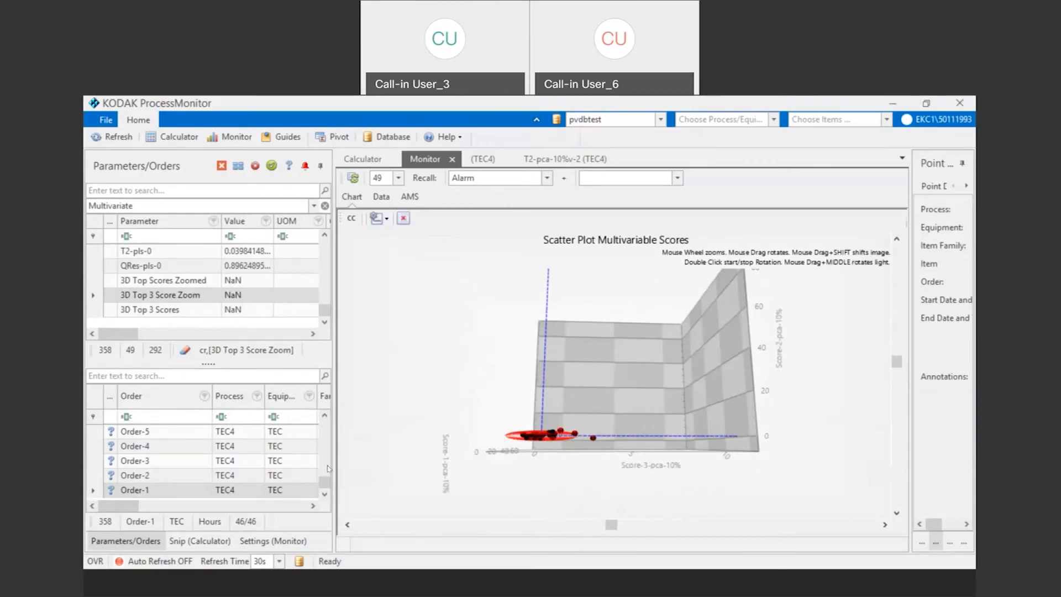
Step: Plot 3D Top 3 Scores and rotate and enlarge the scatter plot to bring out the outlying points
click(184, 311)
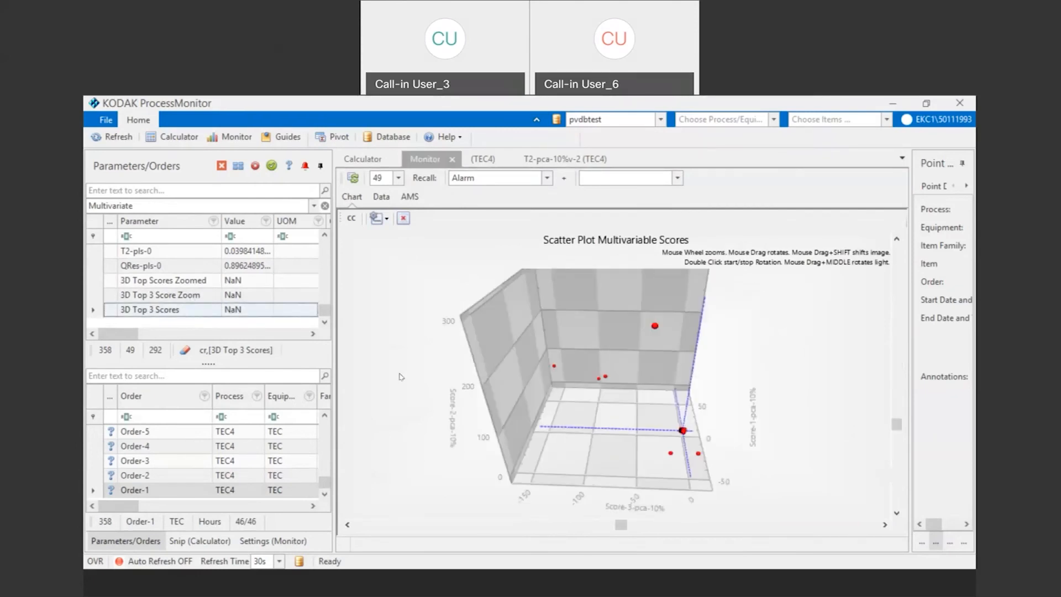
drag(412, 433, 364, 383)
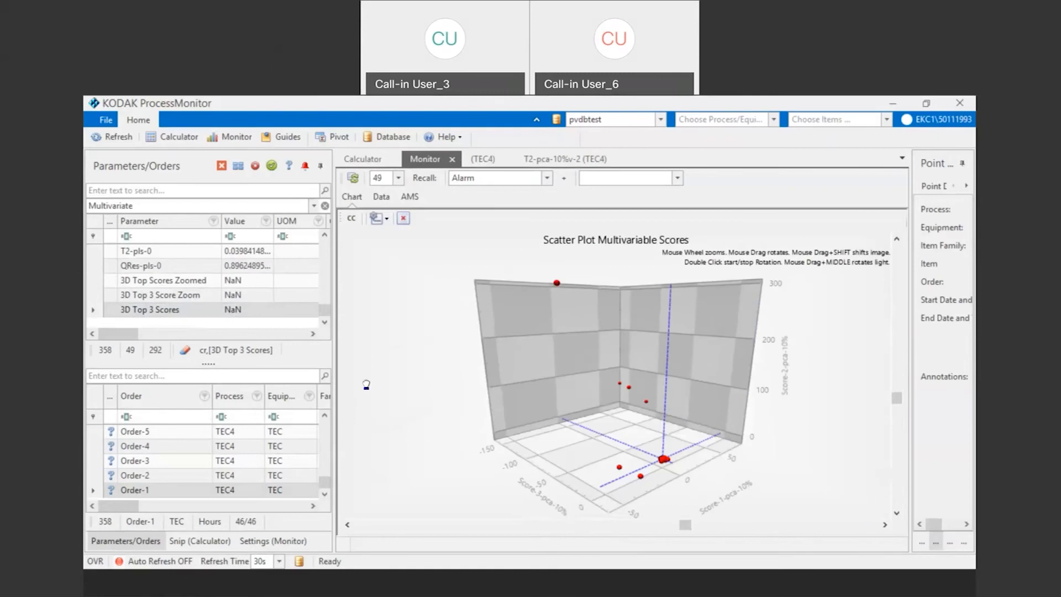
drag(458, 464, 397, 466)
drag(391, 428, 374, 396)
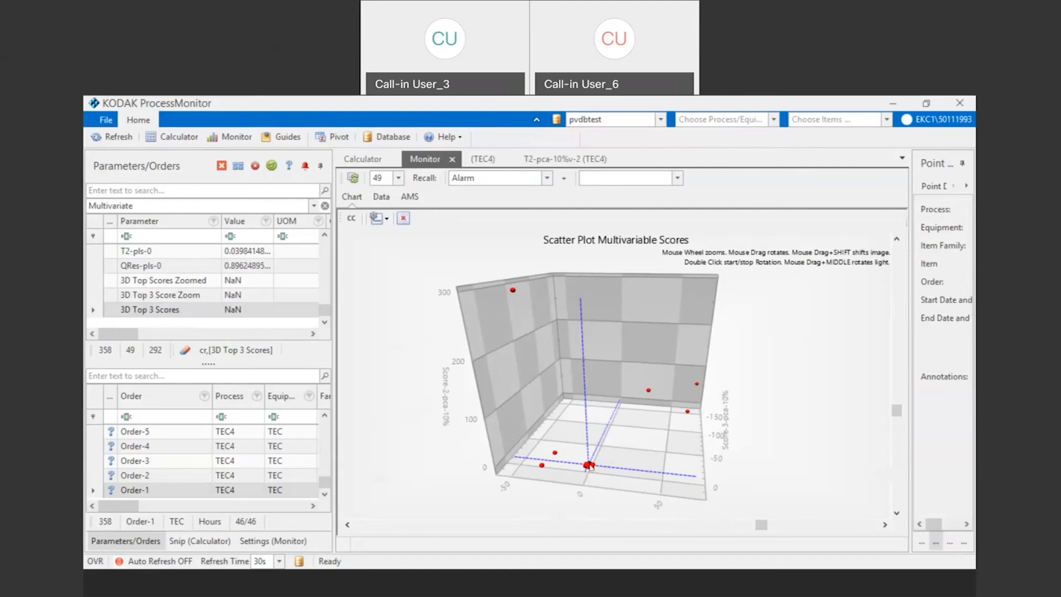
scroll(589, 467, up, 2)
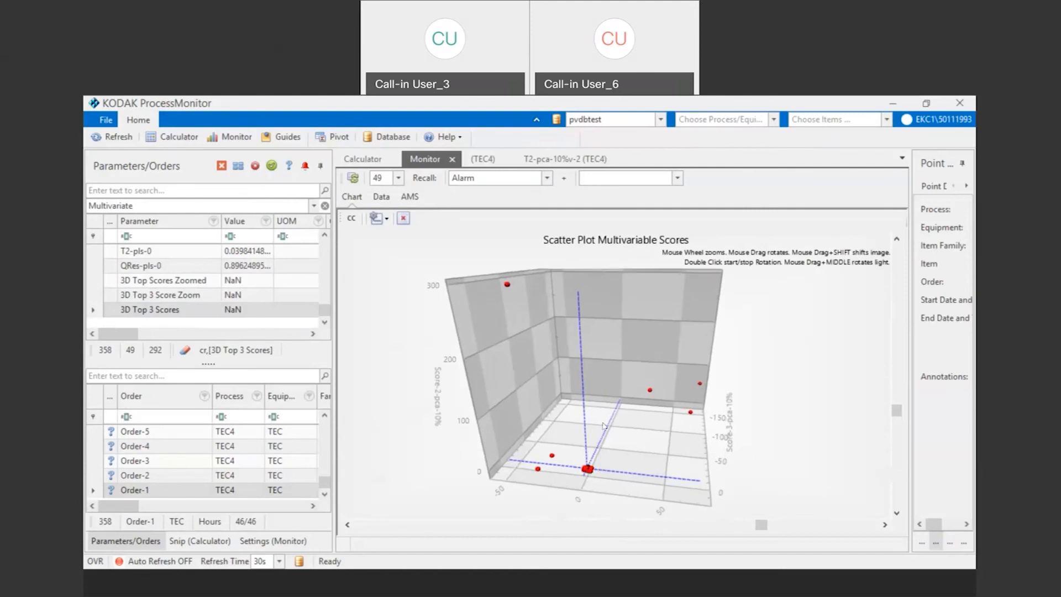
drag(623, 479, 611, 426)
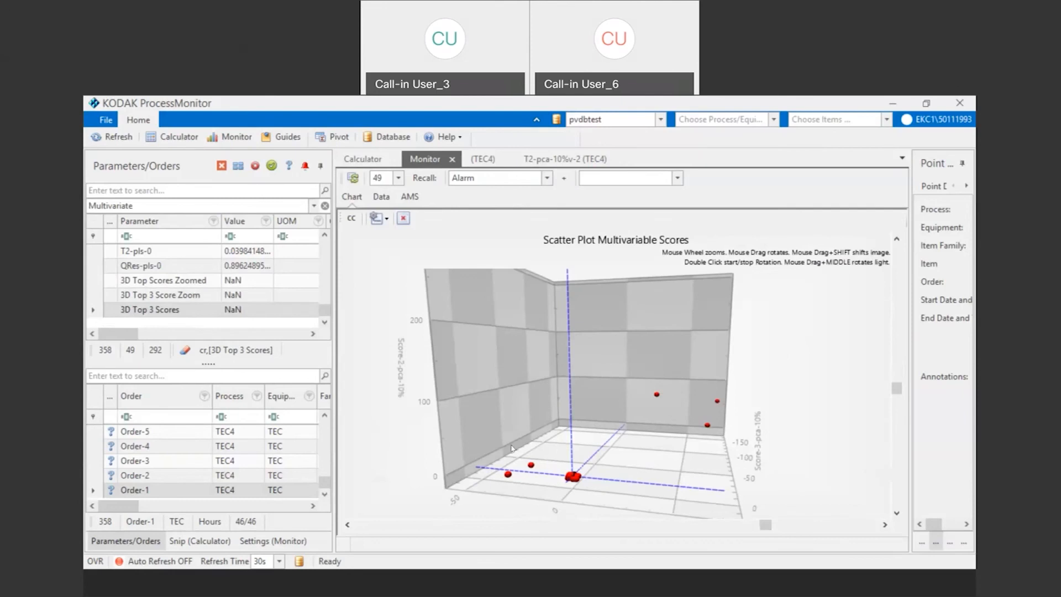
Step: Drill down from an outlying score point through its Score-1-pca-10% contribution to the Condenser Coolant_COV2 control chart, enlarging the contribution chart on the way
click(508, 476)
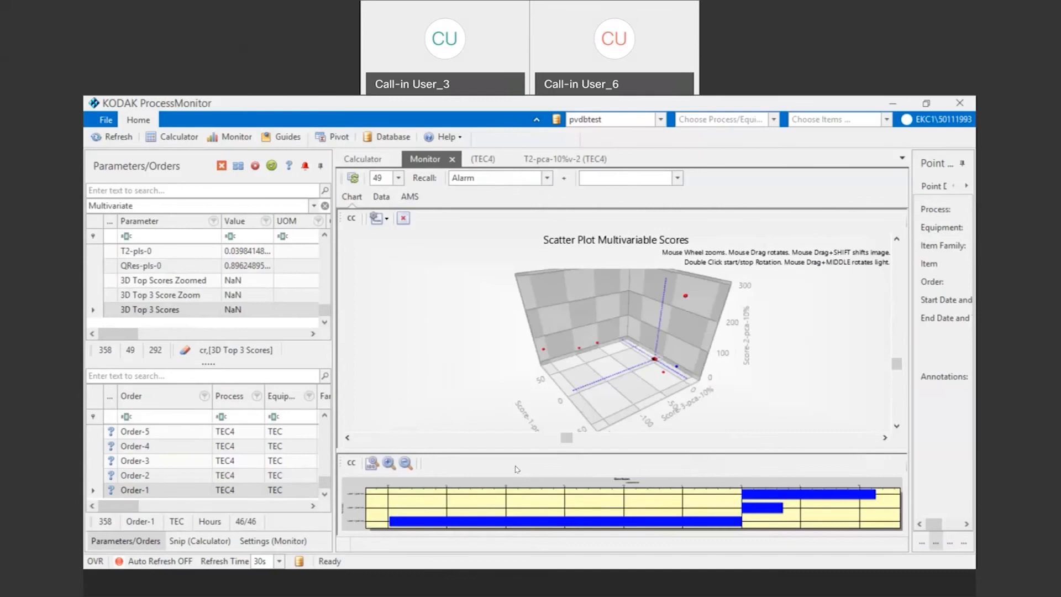
drag(517, 446, 513, 391)
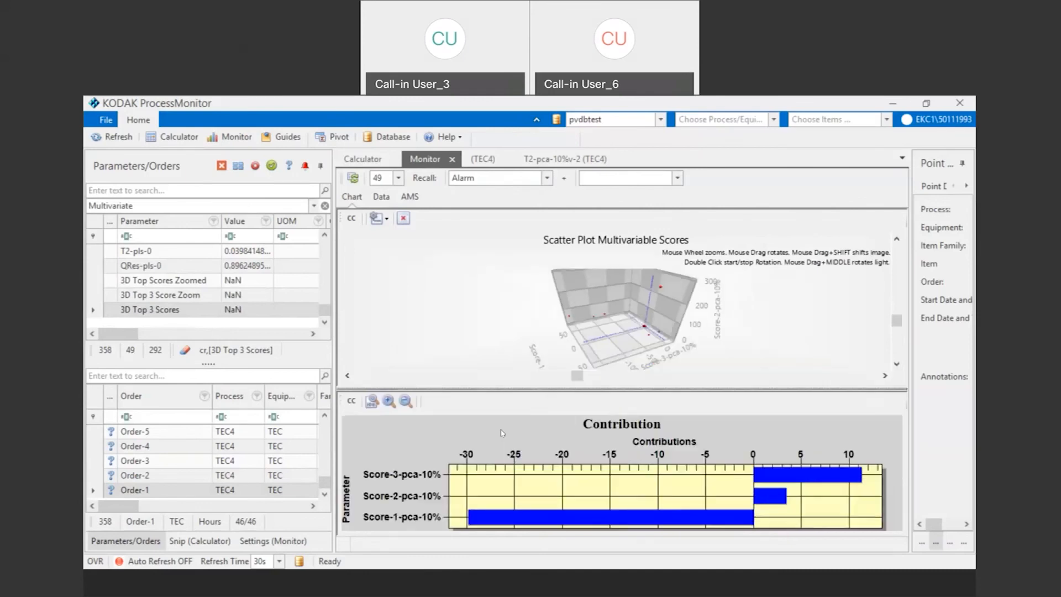
click(481, 519)
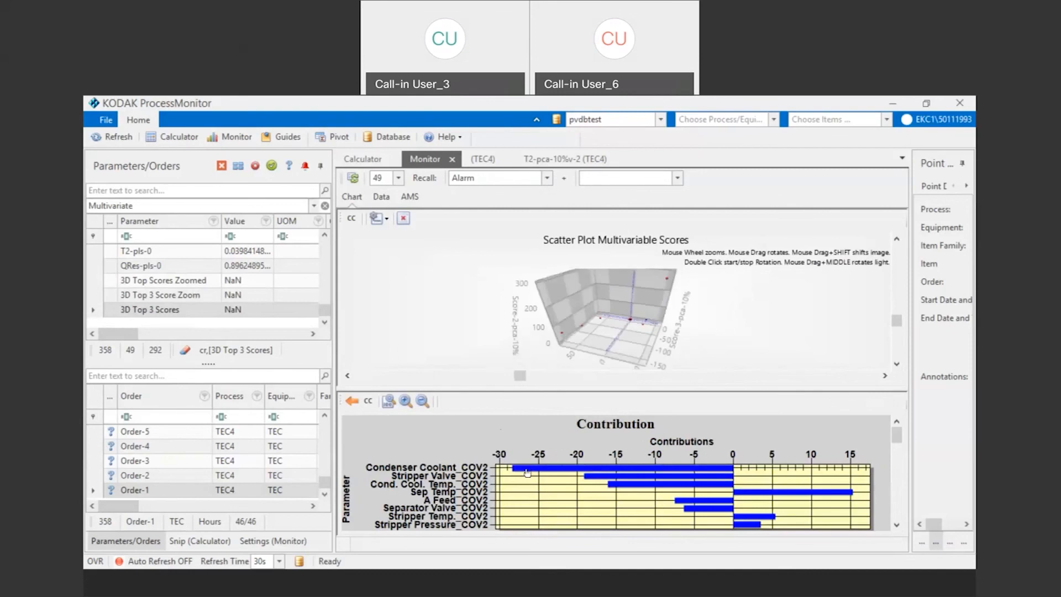
click(527, 471)
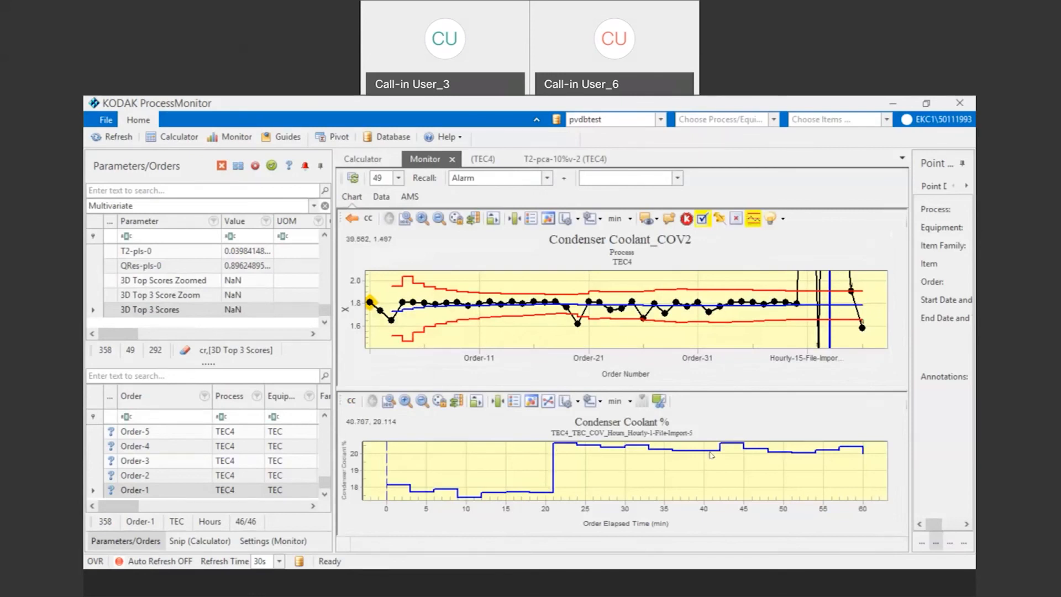
Step: Overlay the Condenser Coolant traces of Order-15, Order-12 and Order-10 for comparison with the outlying order
click(521, 309)
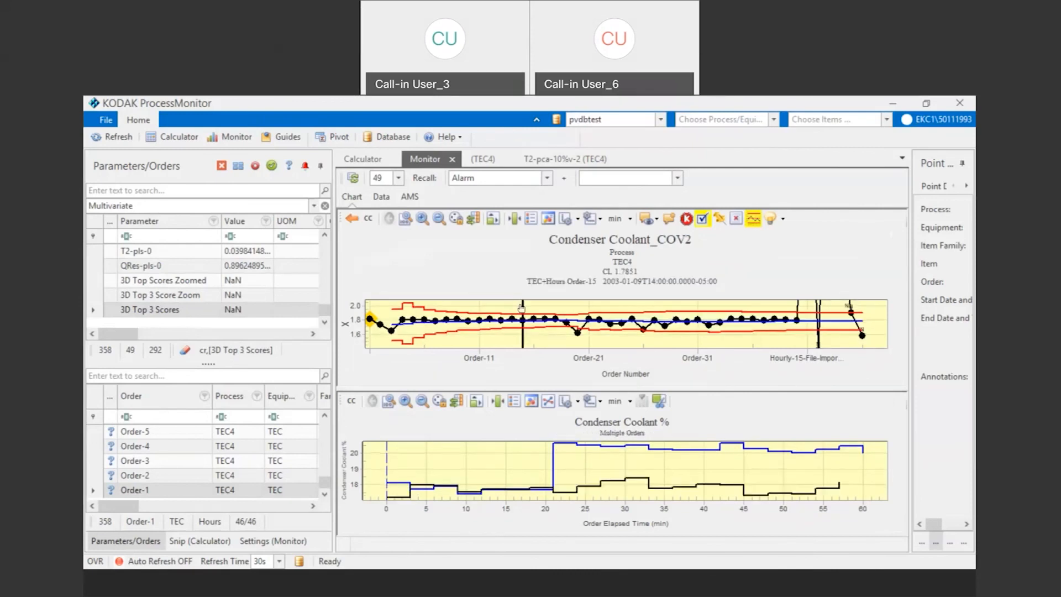
click(489, 323)
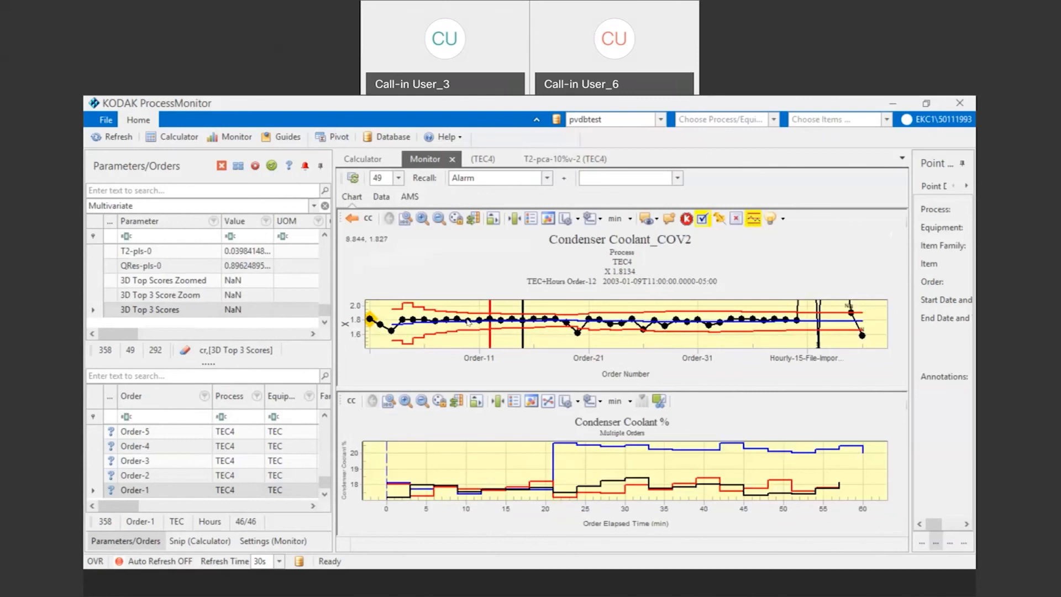
click(468, 322)
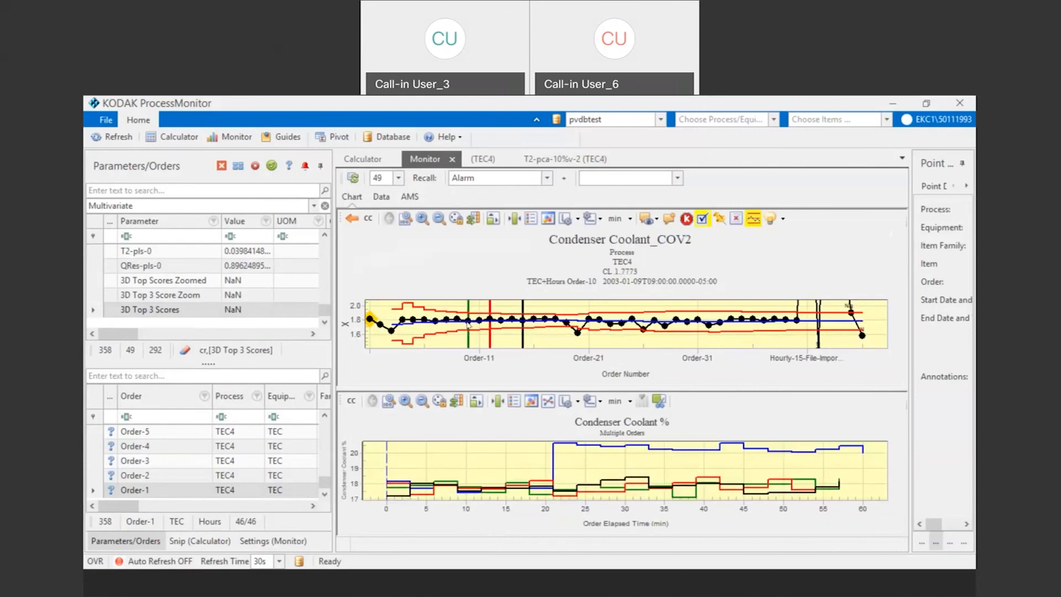